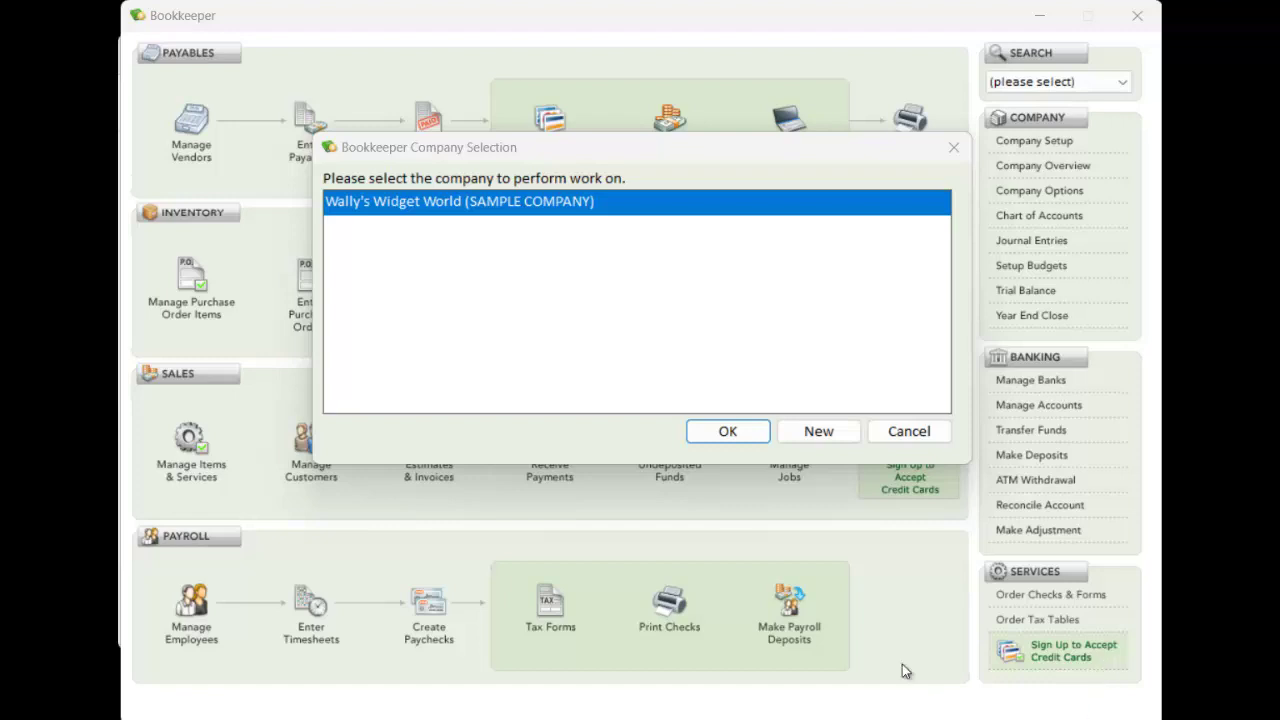
Start a new Standard Setup company named 'QB Import'.
click(818, 431)
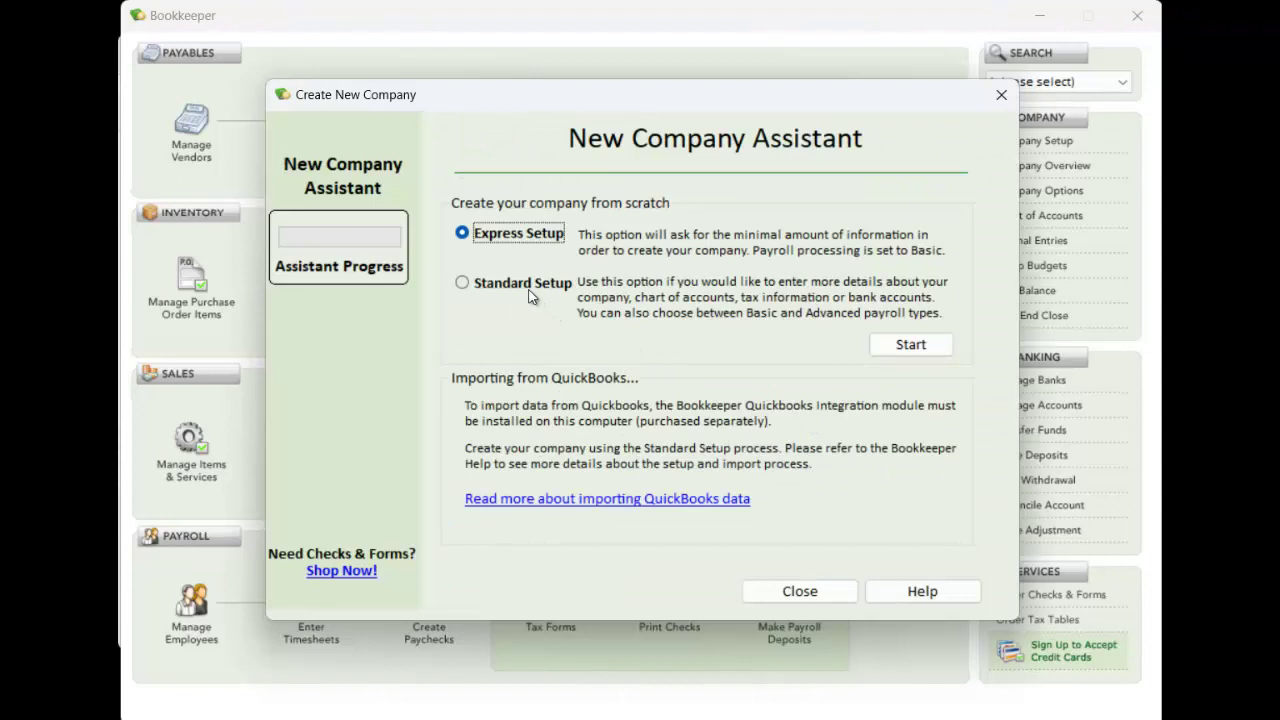
click(525, 287)
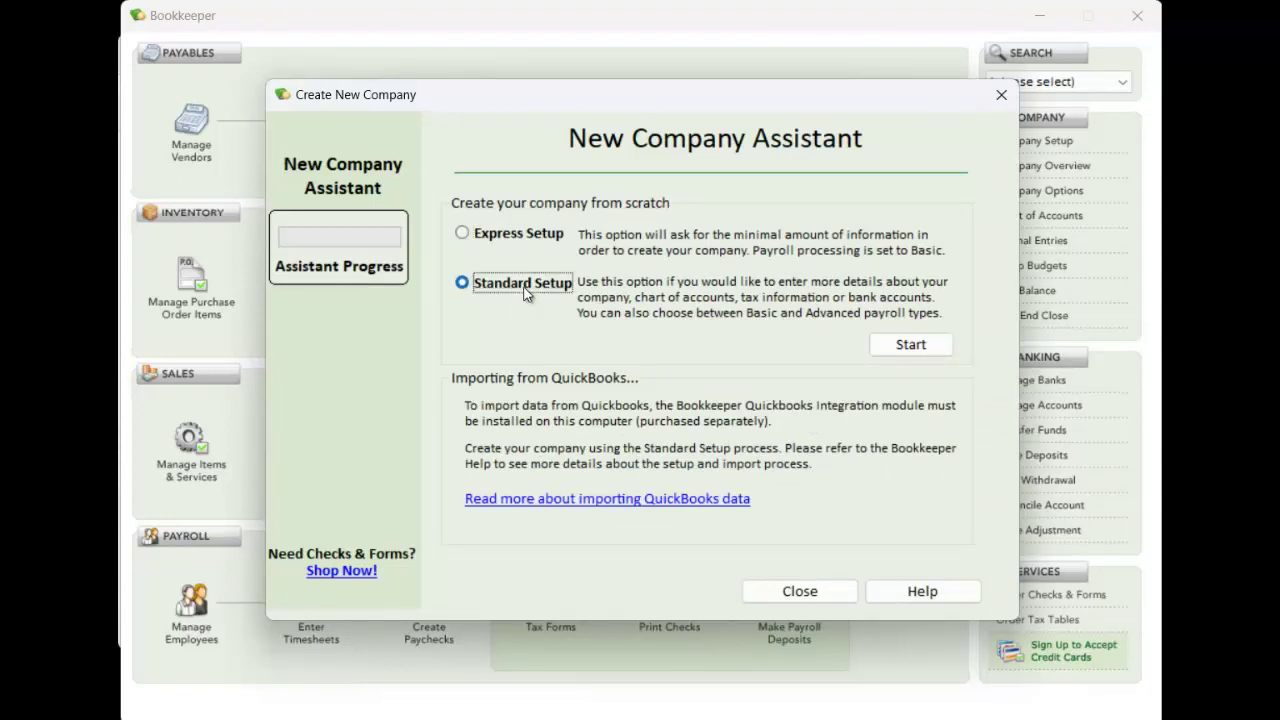
click(898, 348)
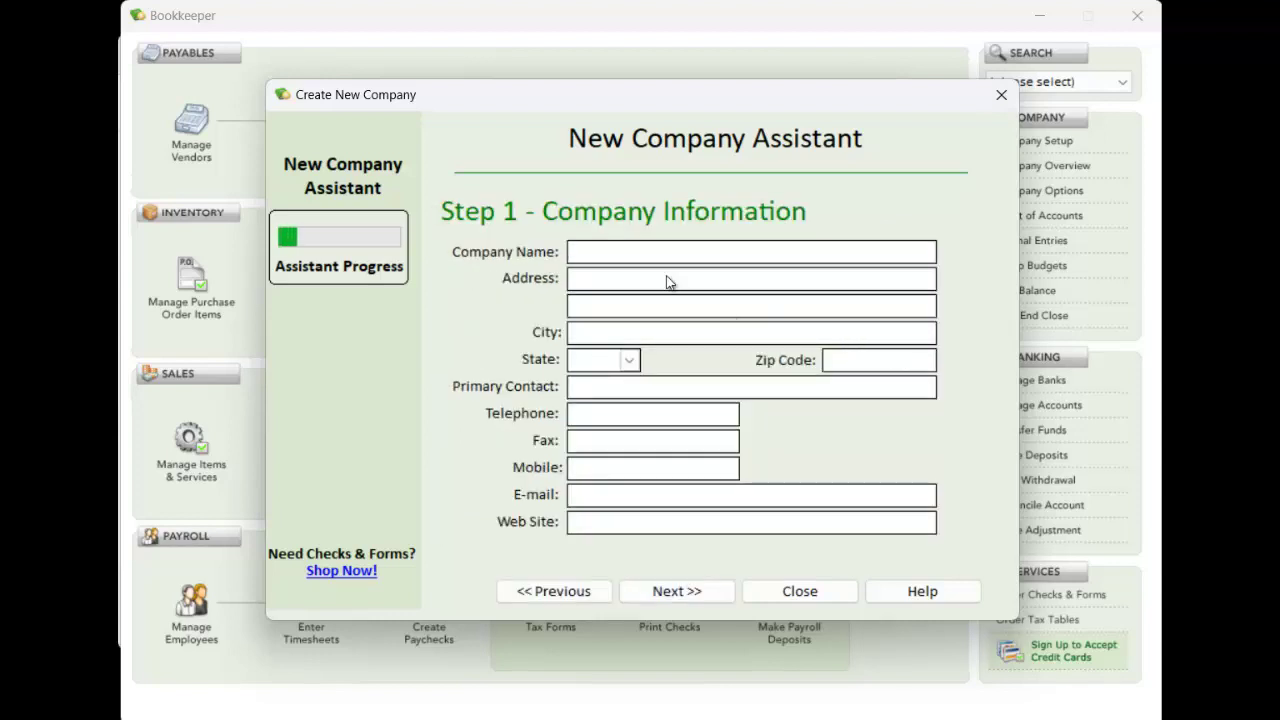
text(QB Import)
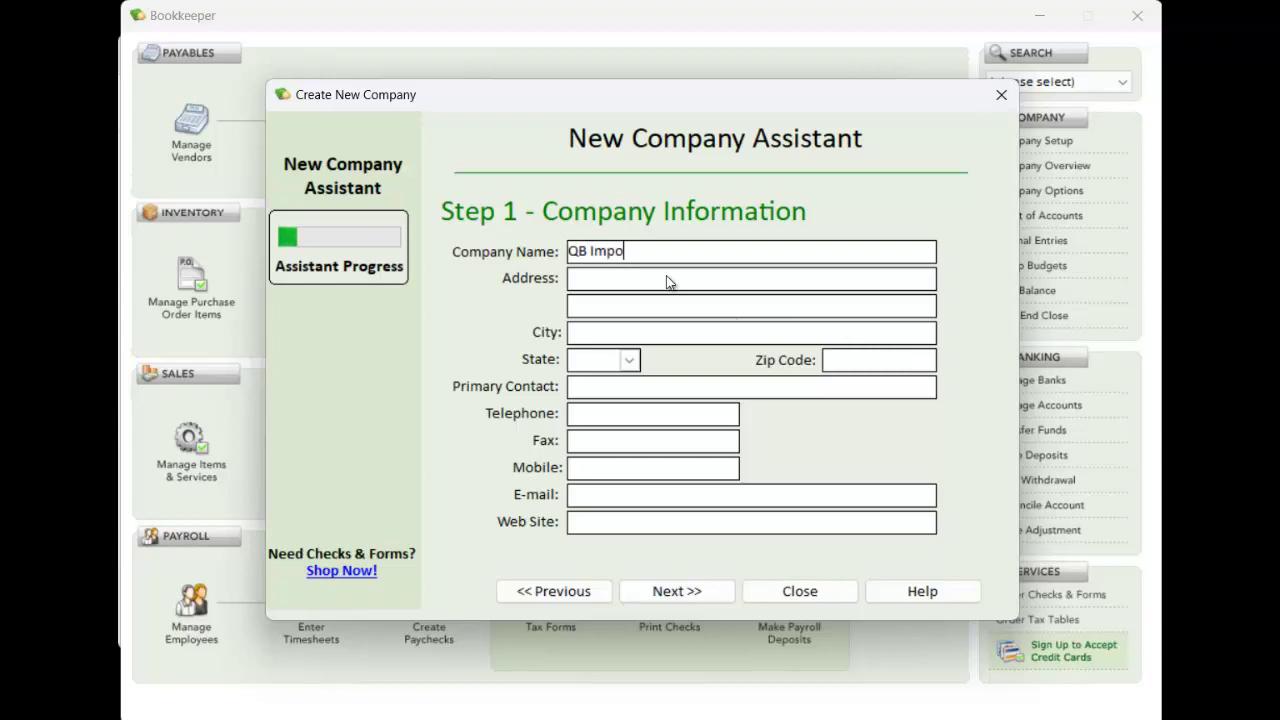
click(701, 591)
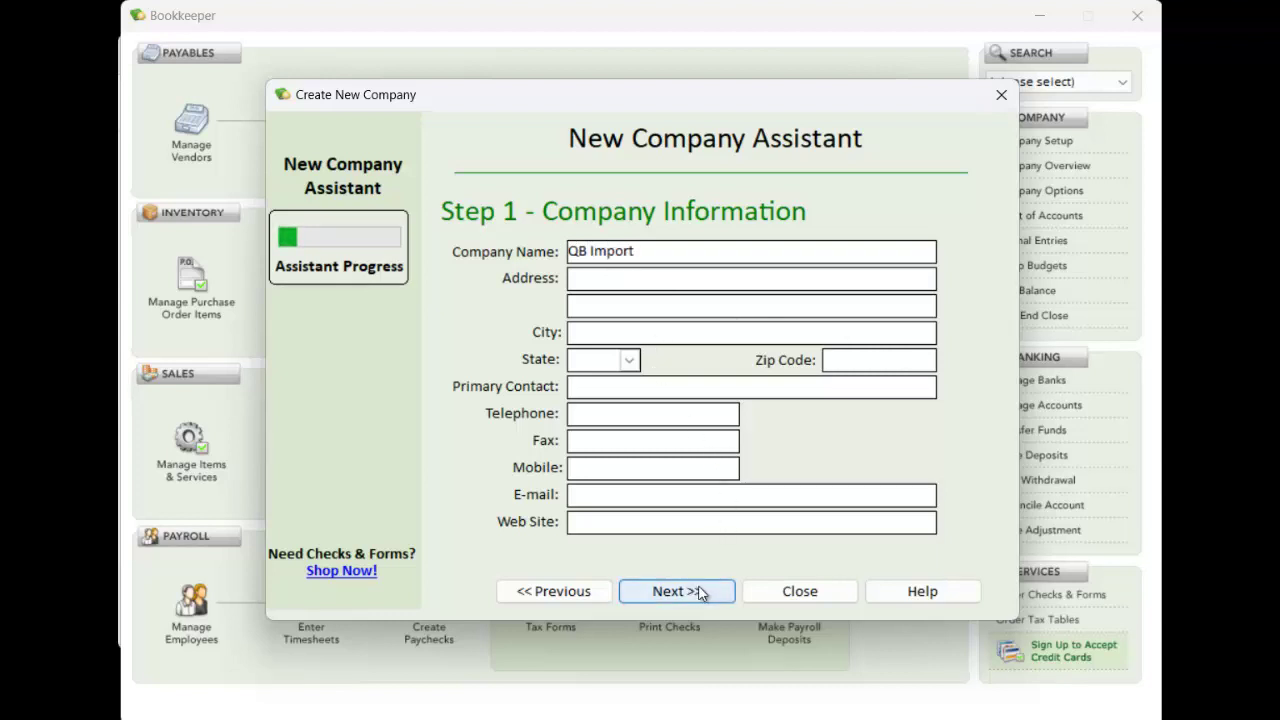
Choose accrual accounting with fiscal year end 12/31/2023 and reach the bank account step.
click(668, 592)
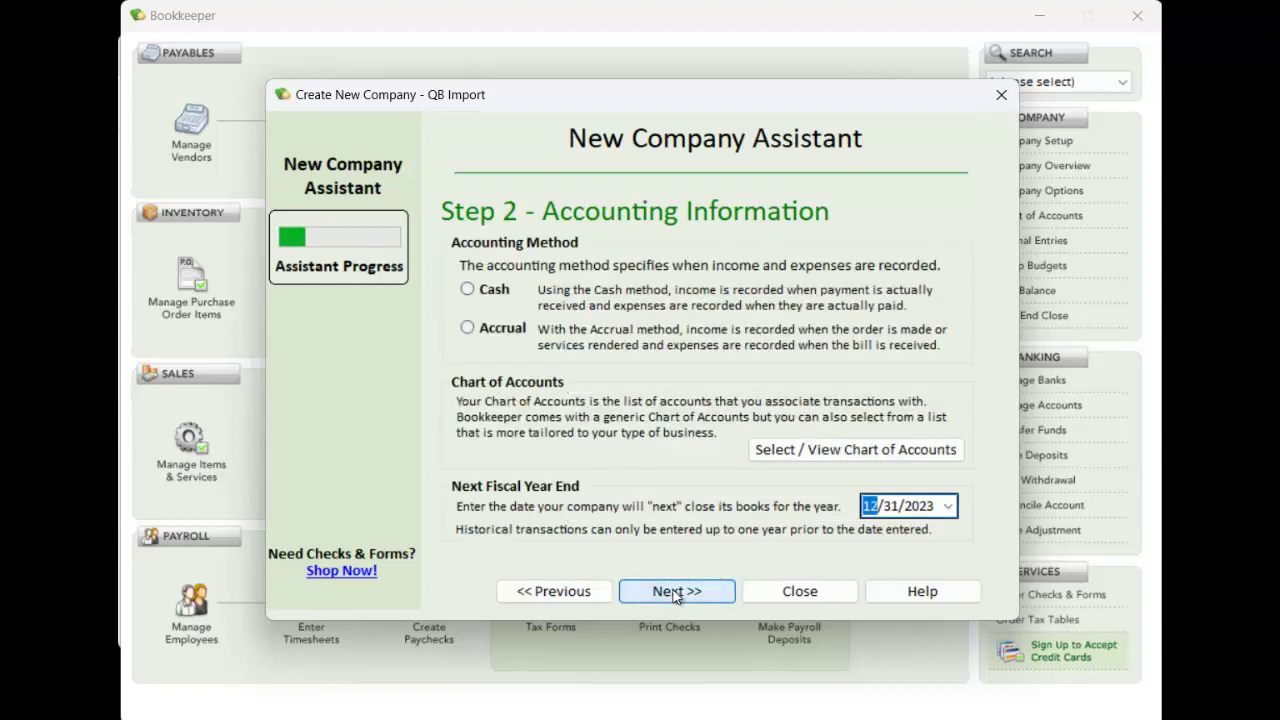
click(494, 330)
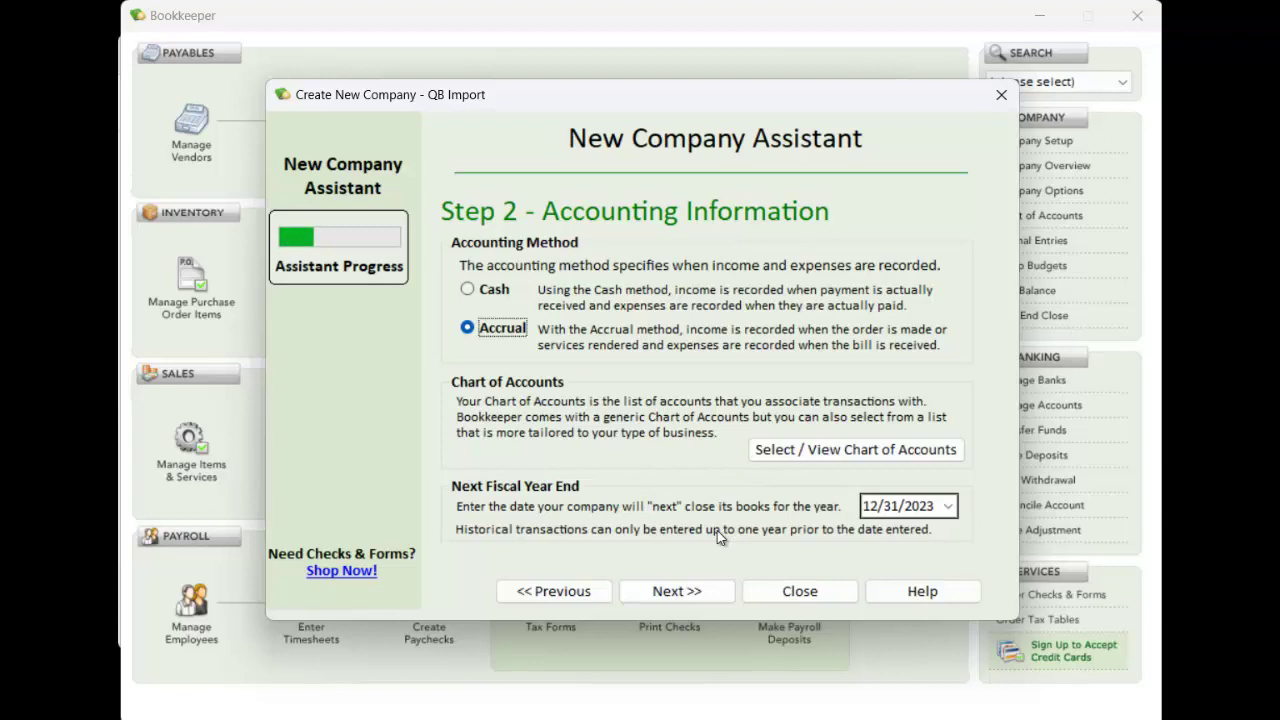
click(670, 593)
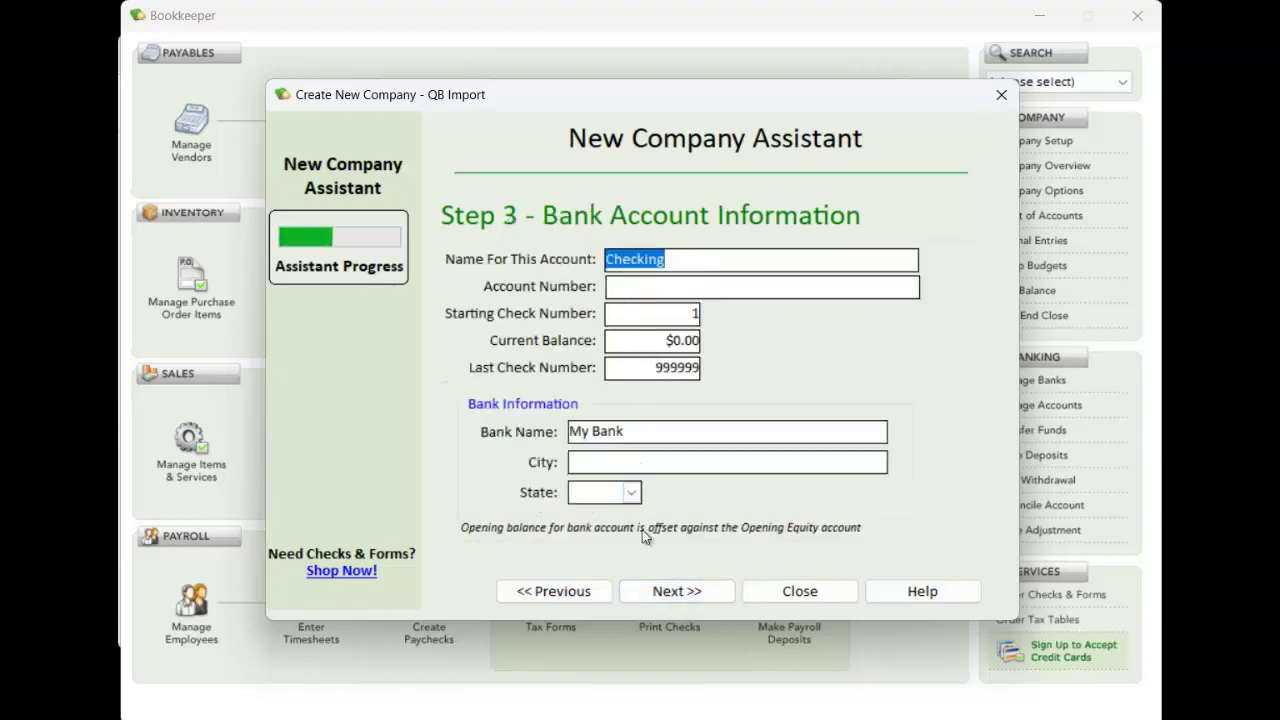
Select Advanced Payroll and enter the company security password.
click(668, 594)
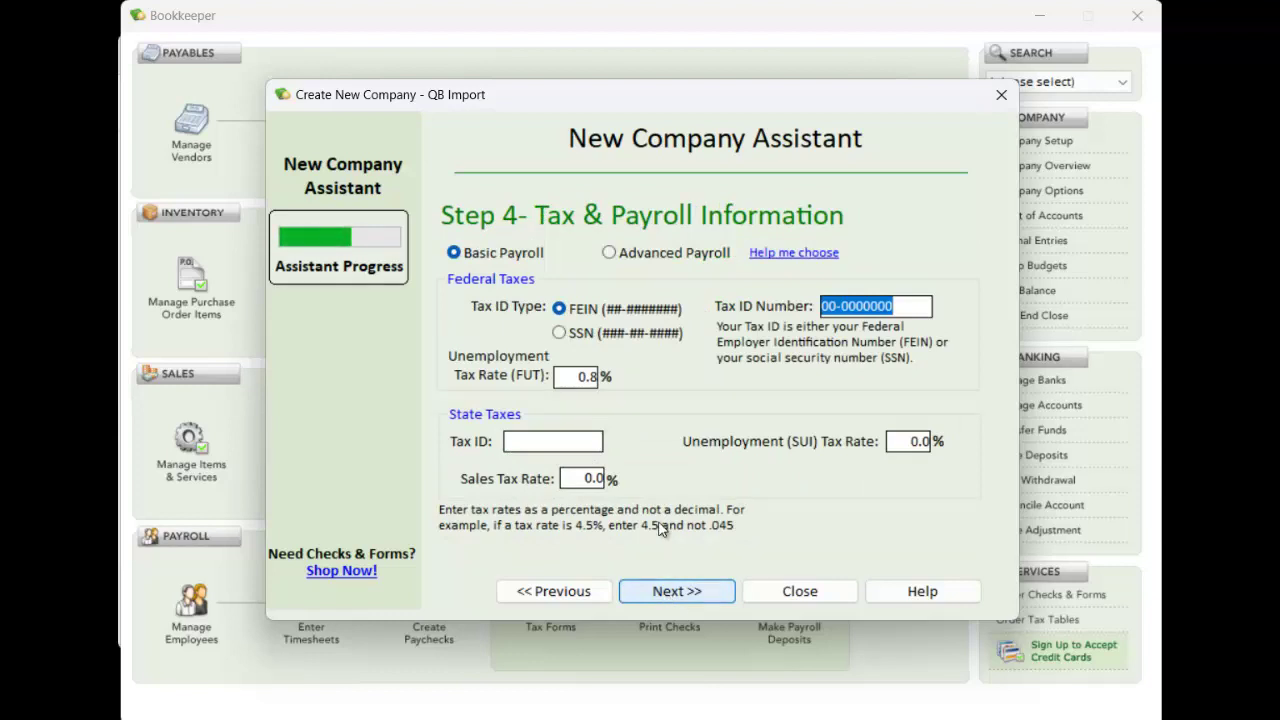
click(607, 256)
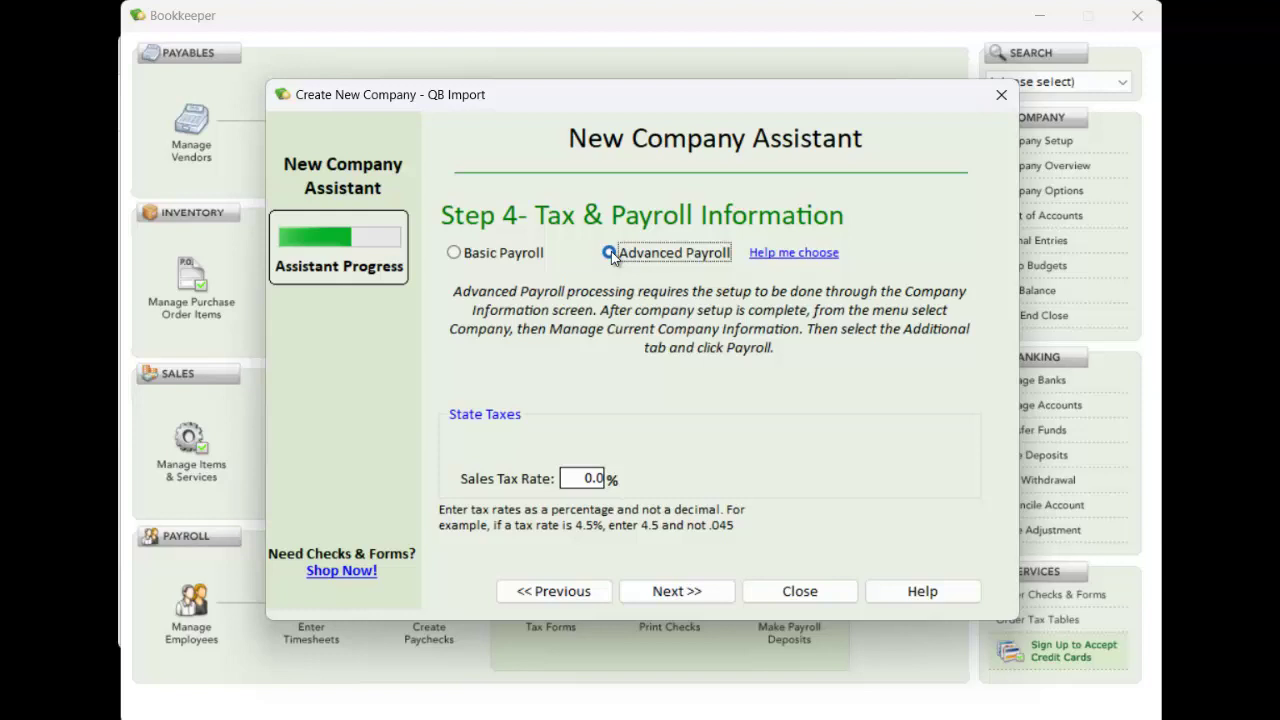
click(696, 592)
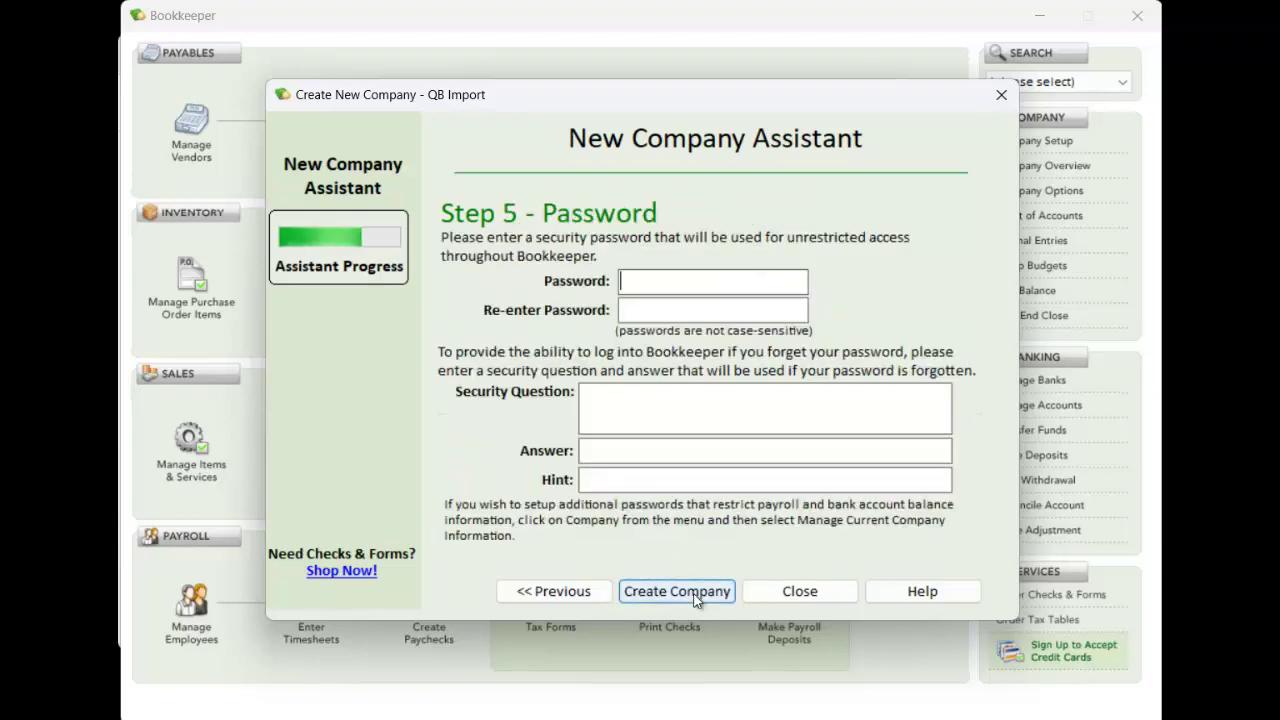
text(p)
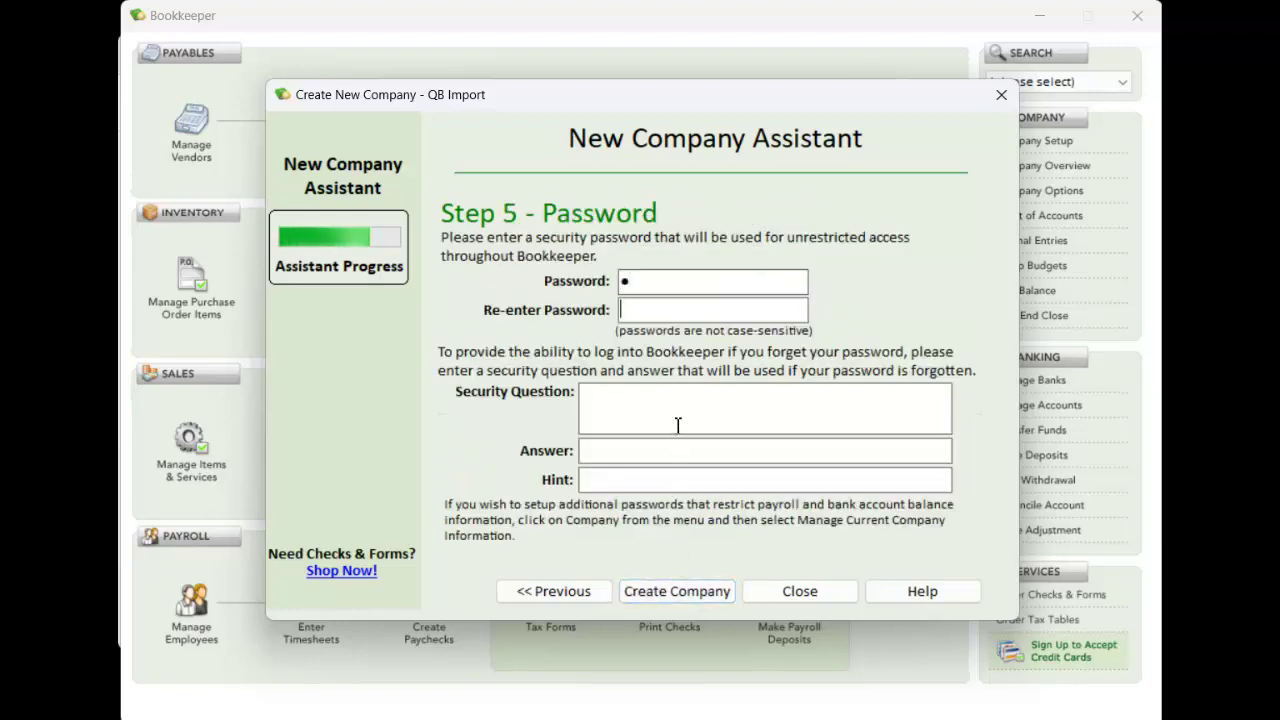
key(Tab)
Re-enter the password, create the company, and start importing from QuickBooks.
text(p)
click(706, 591)
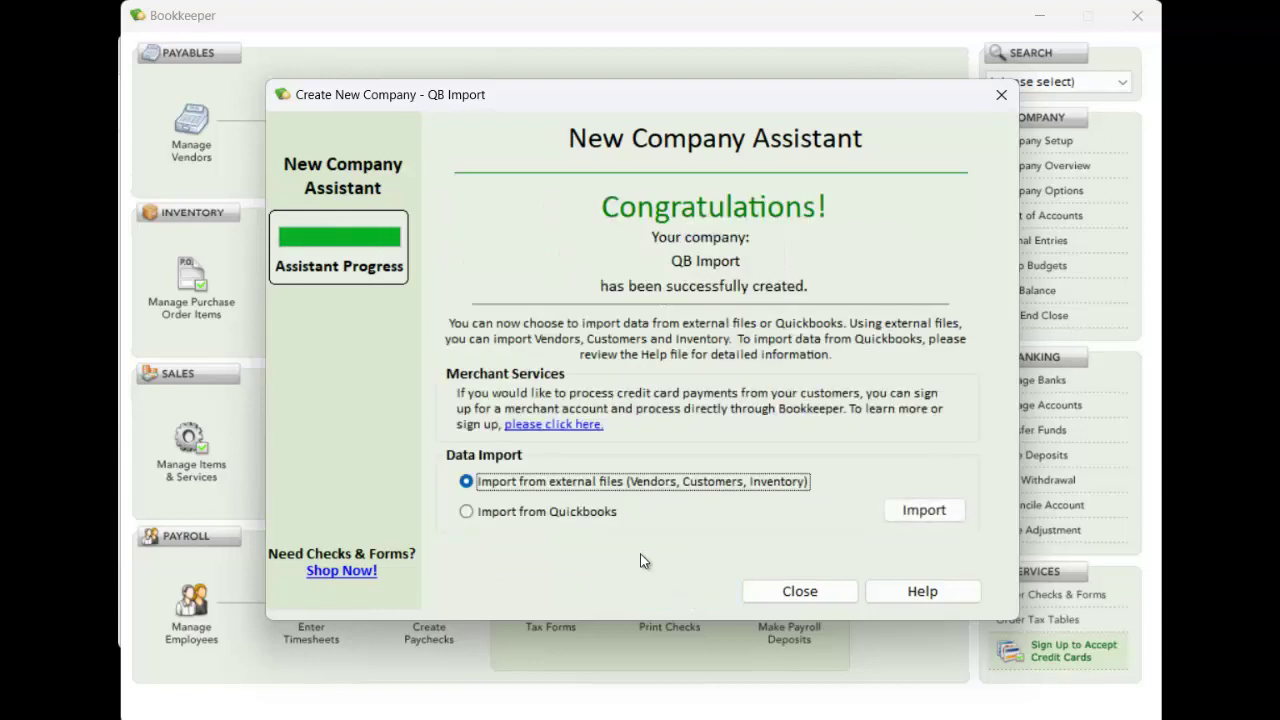
click(566, 512)
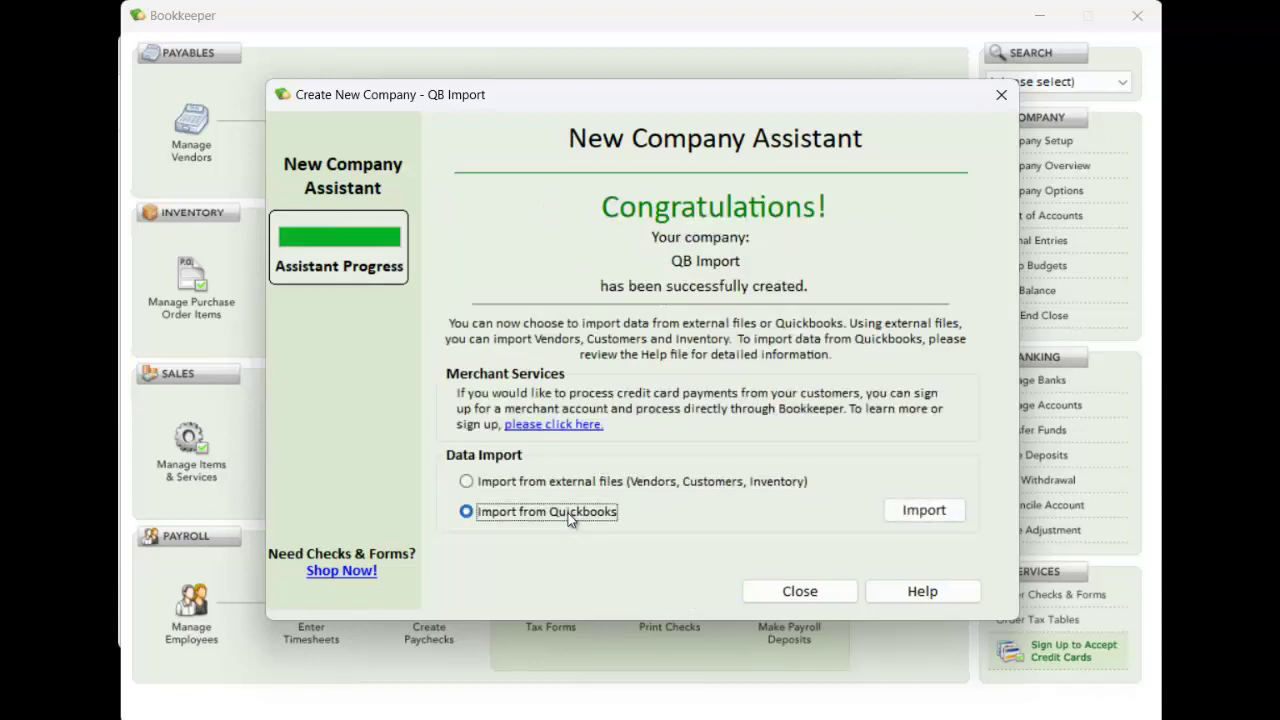
click(924, 511)
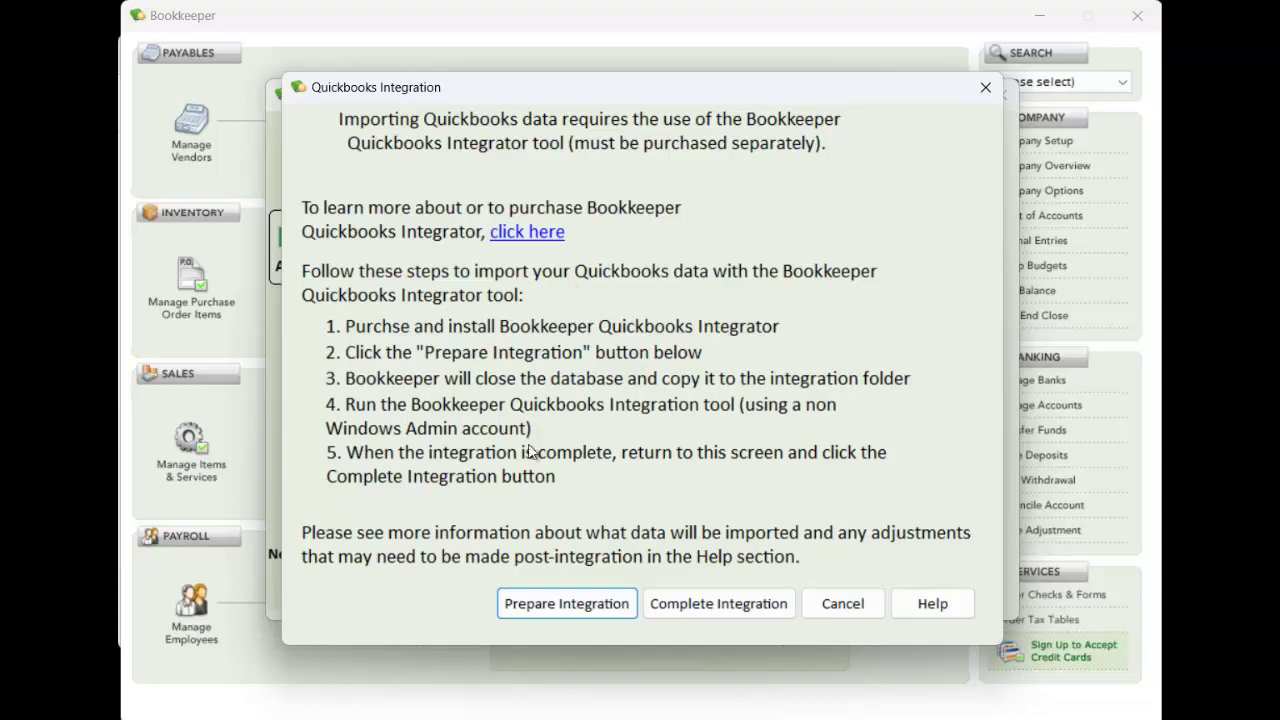
Prepare QuickBooks integration, copying the database to the integration folder so Bookkeeper shuts down.
click(569, 606)
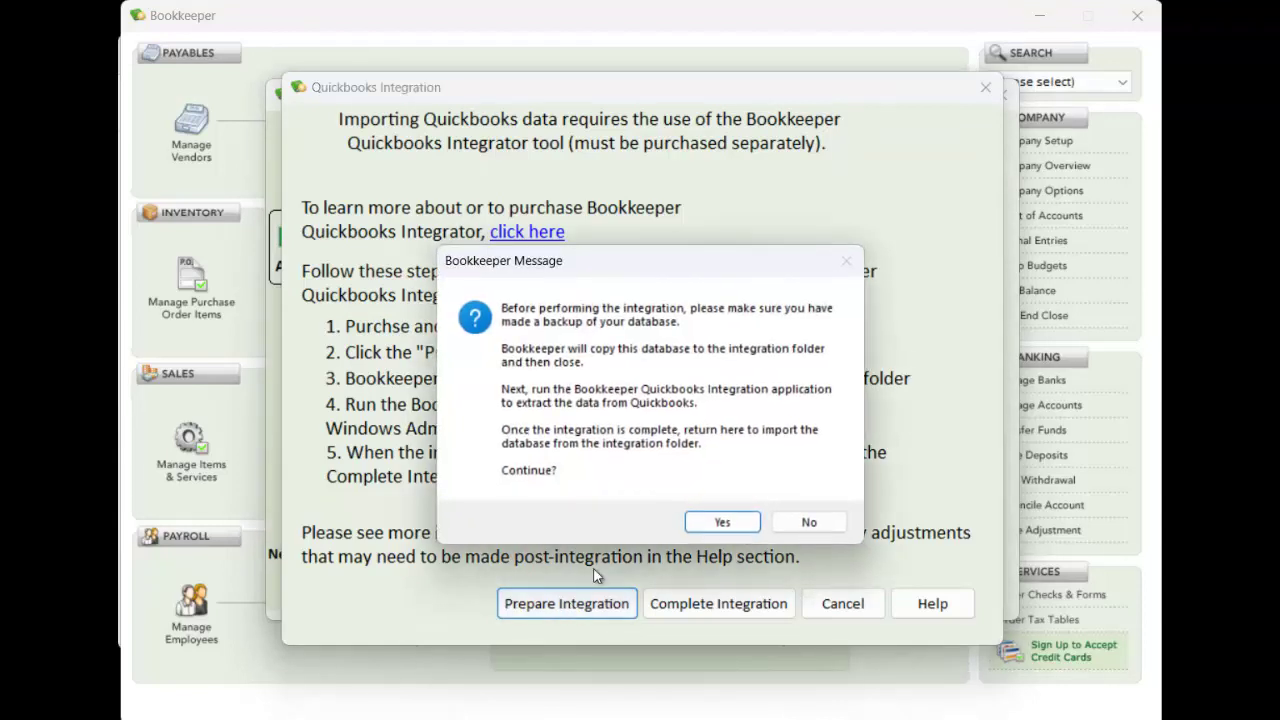
click(718, 519)
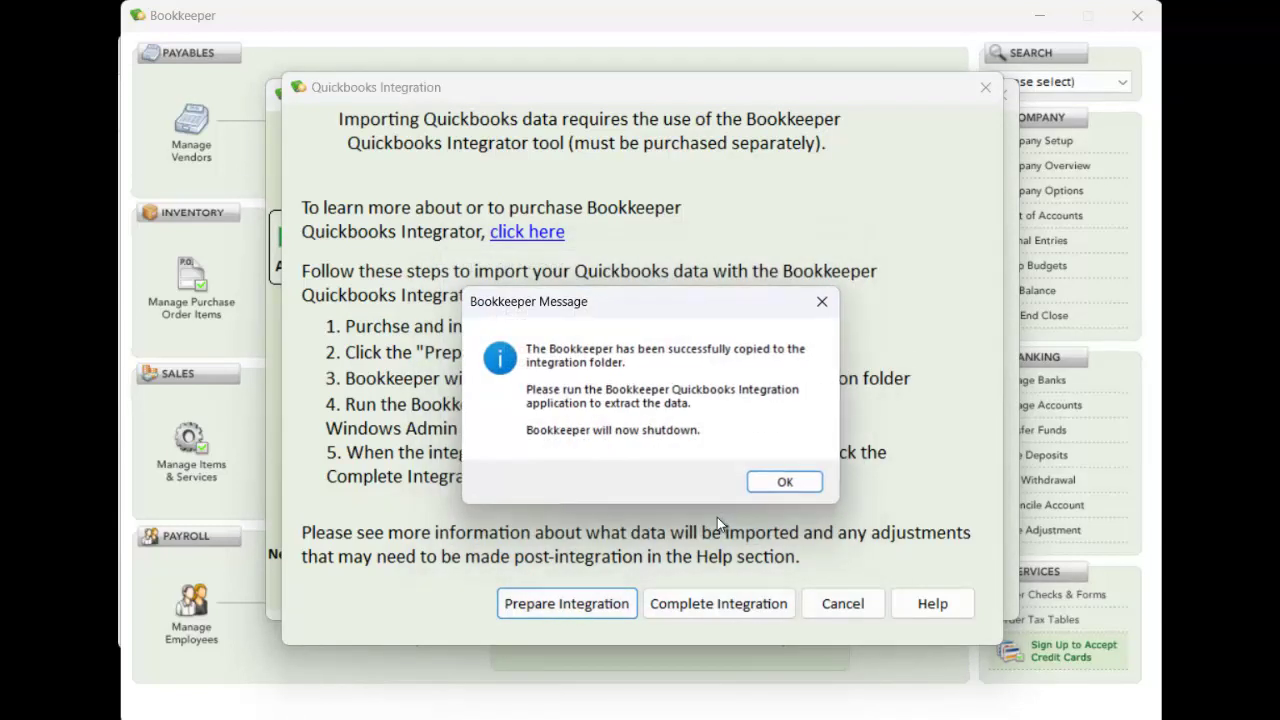
click(767, 482)
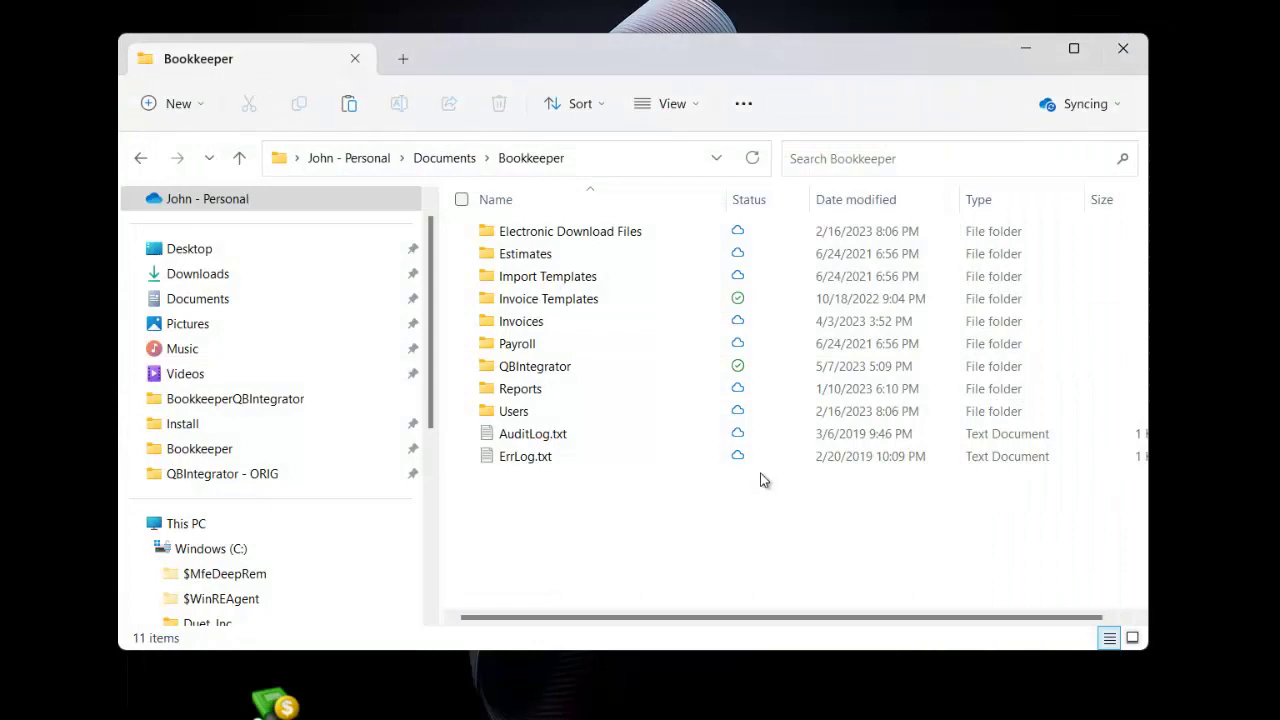
Minimise the Documents\Bookkeeper File Explorer window to reveal the desktop.
click(1023, 50)
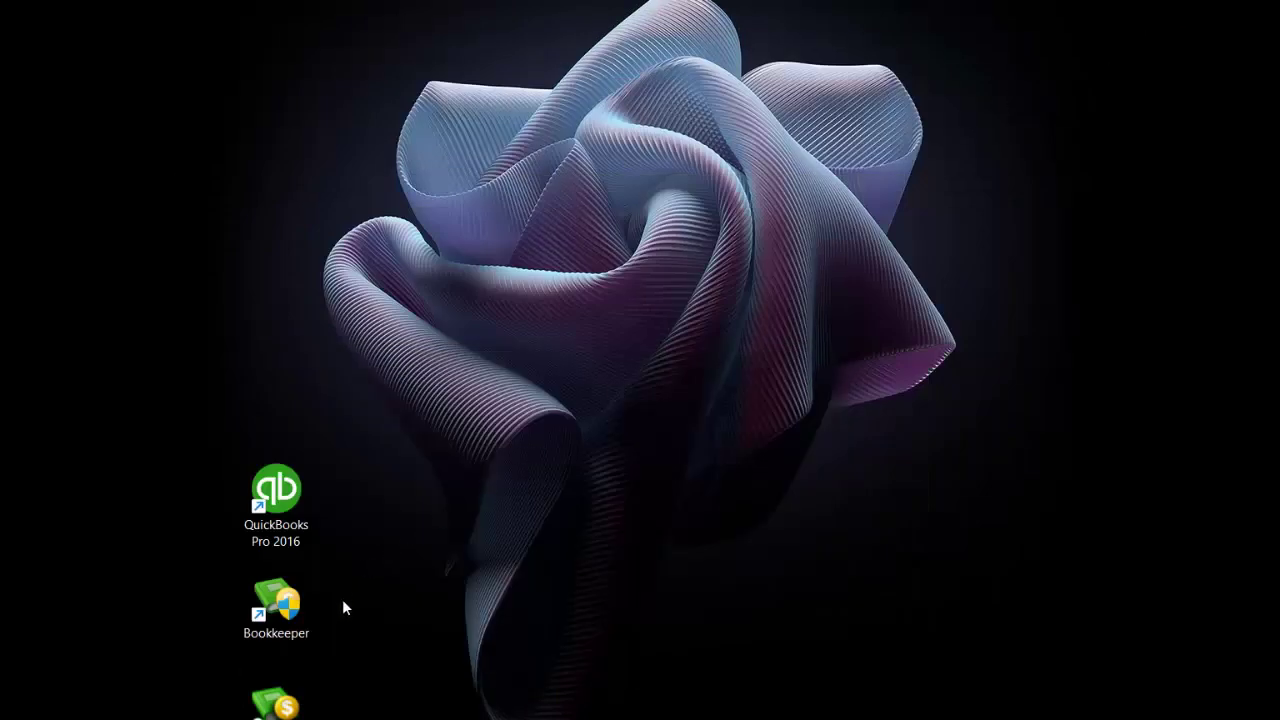
Launch the Bookkeeper QuickBooks Integration Module and connect to the QuickBooks company file.
double_click(278, 705)
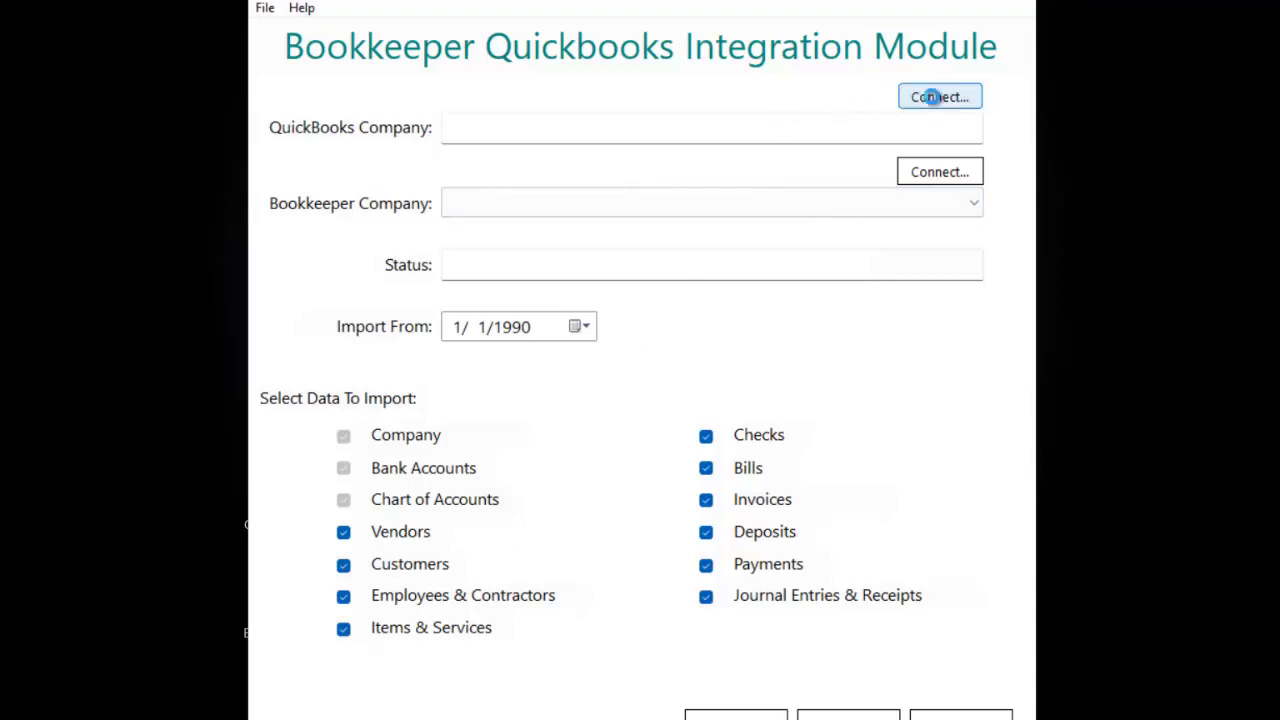
click(931, 96)
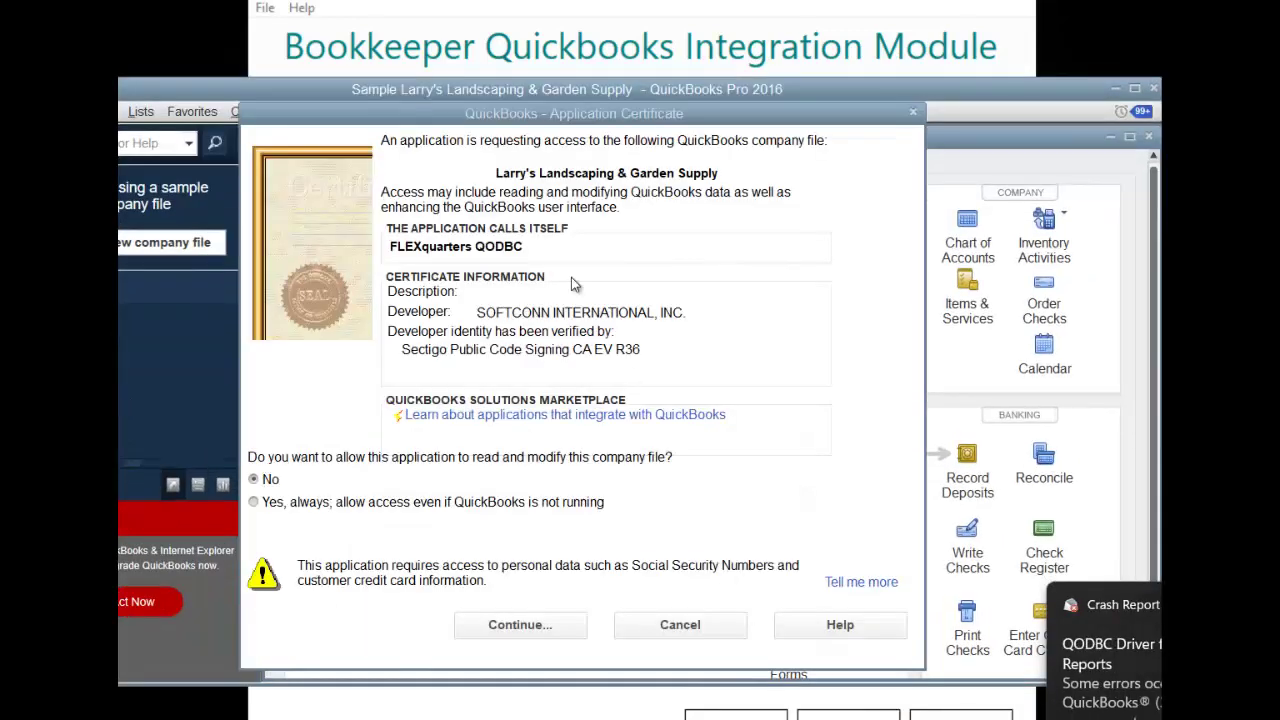
Grant FLEXquarters QODBC 'Yes, always' access to the Larry's Landscaping & Garden Supply file.
click(517, 101)
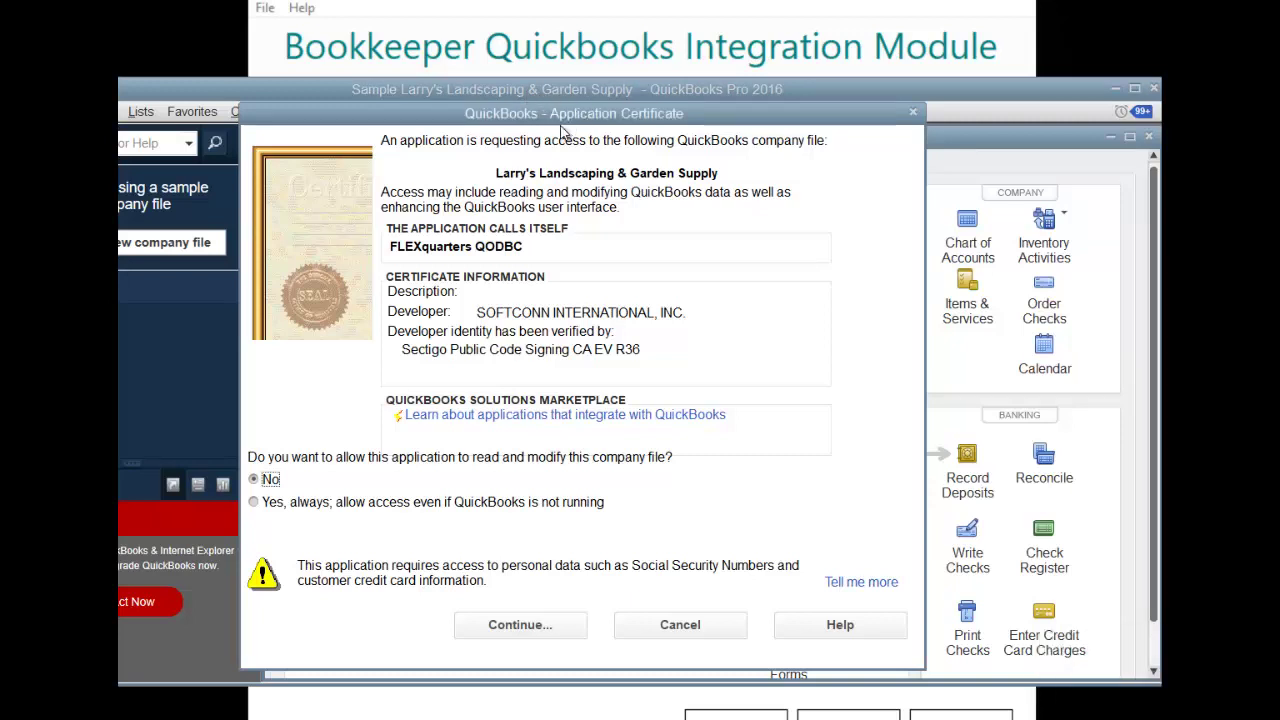
click(254, 503)
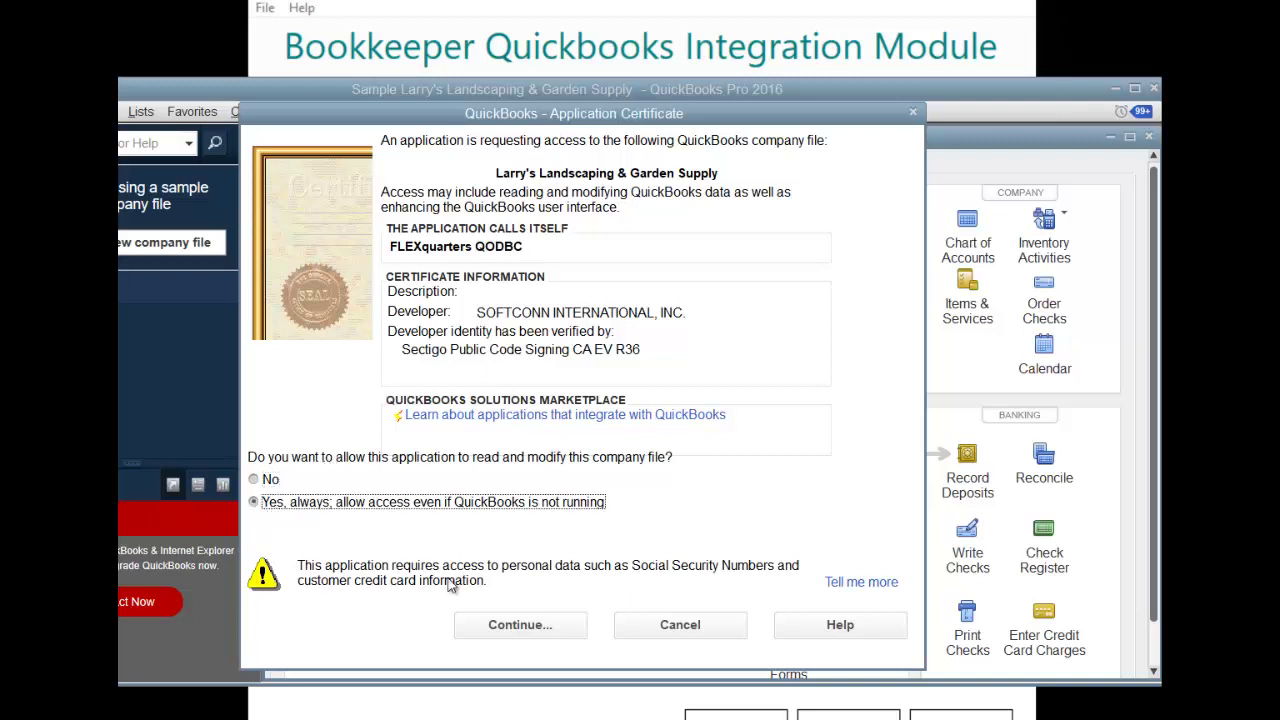
click(519, 626)
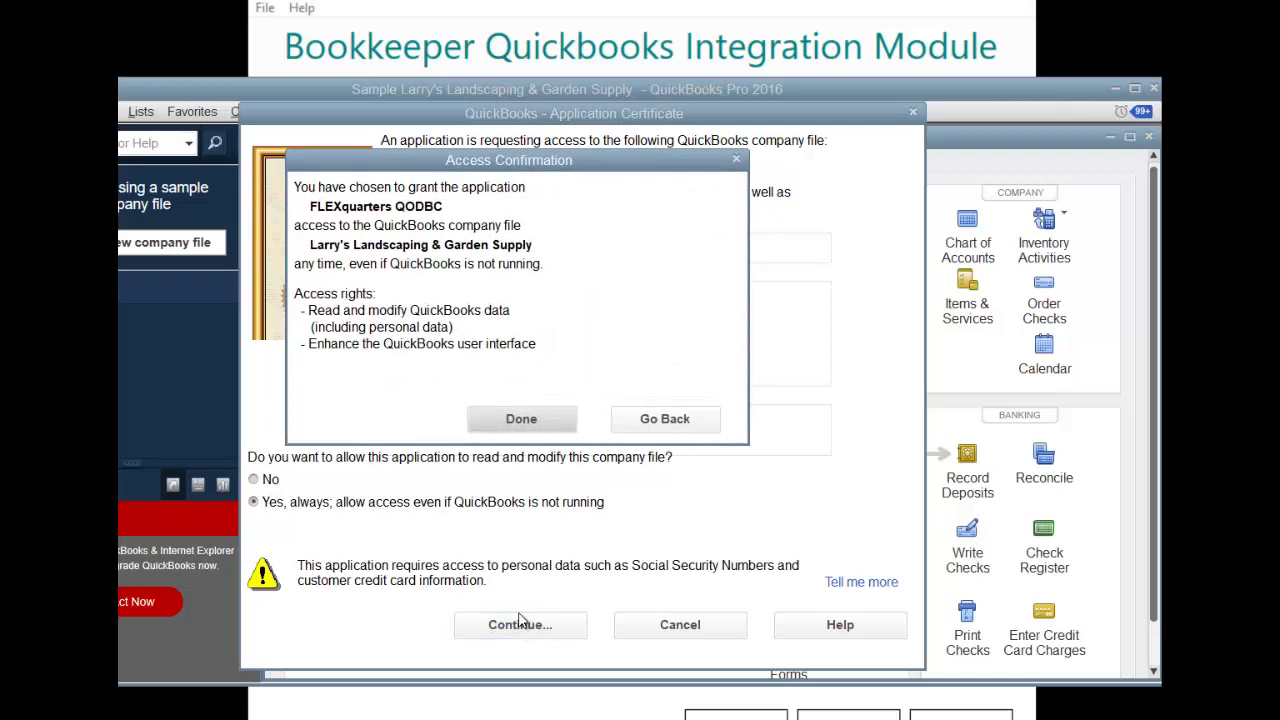
click(535, 421)
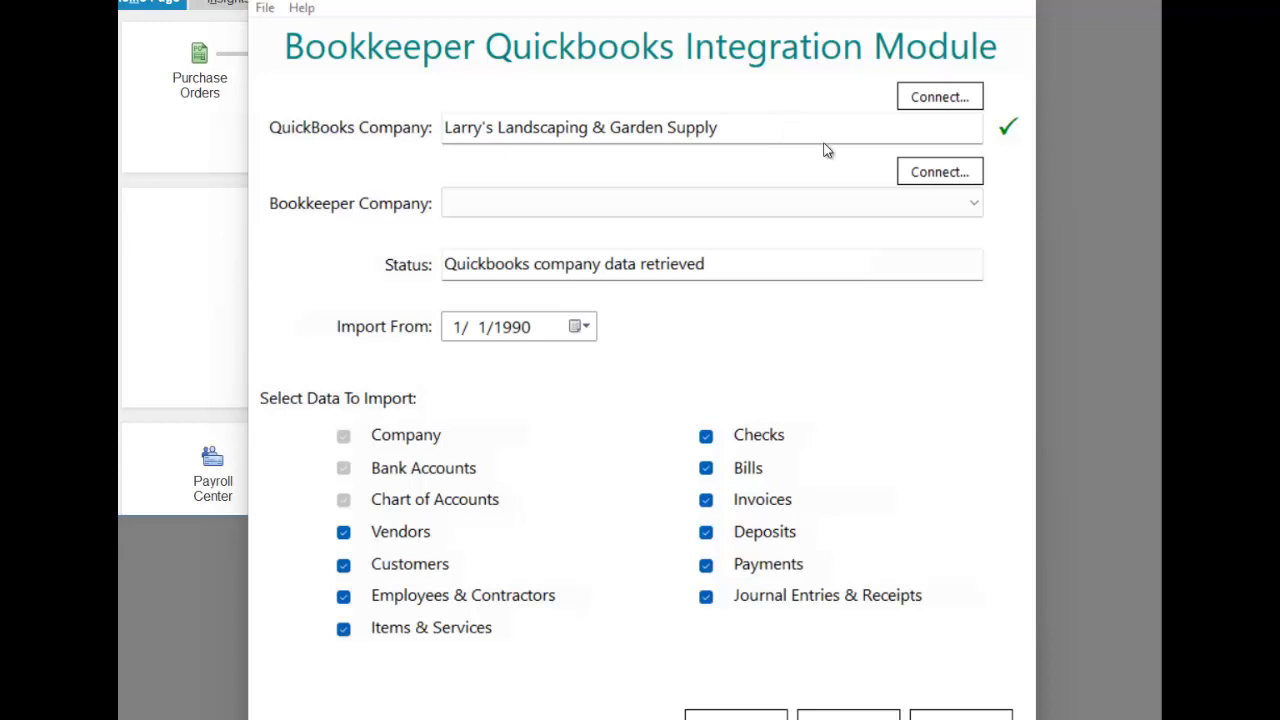
Select QB Import as the target Bookkeeper company for the import.
click(937, 184)
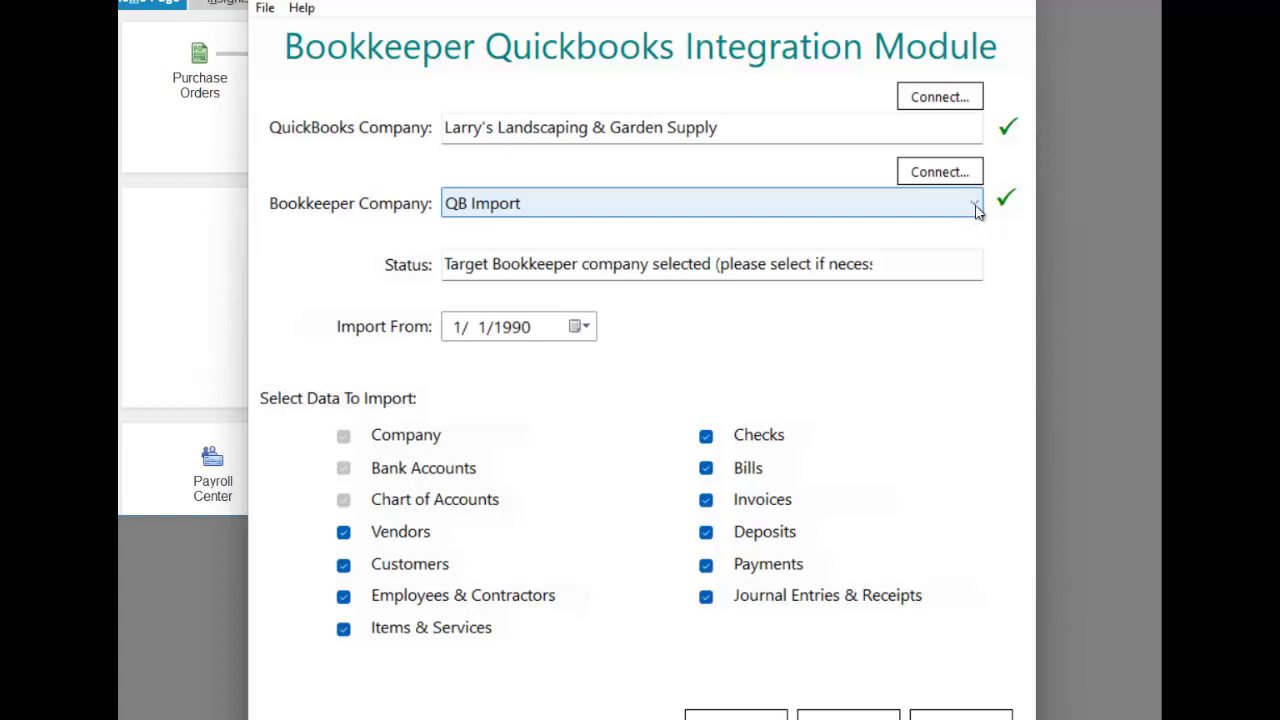
click(975, 206)
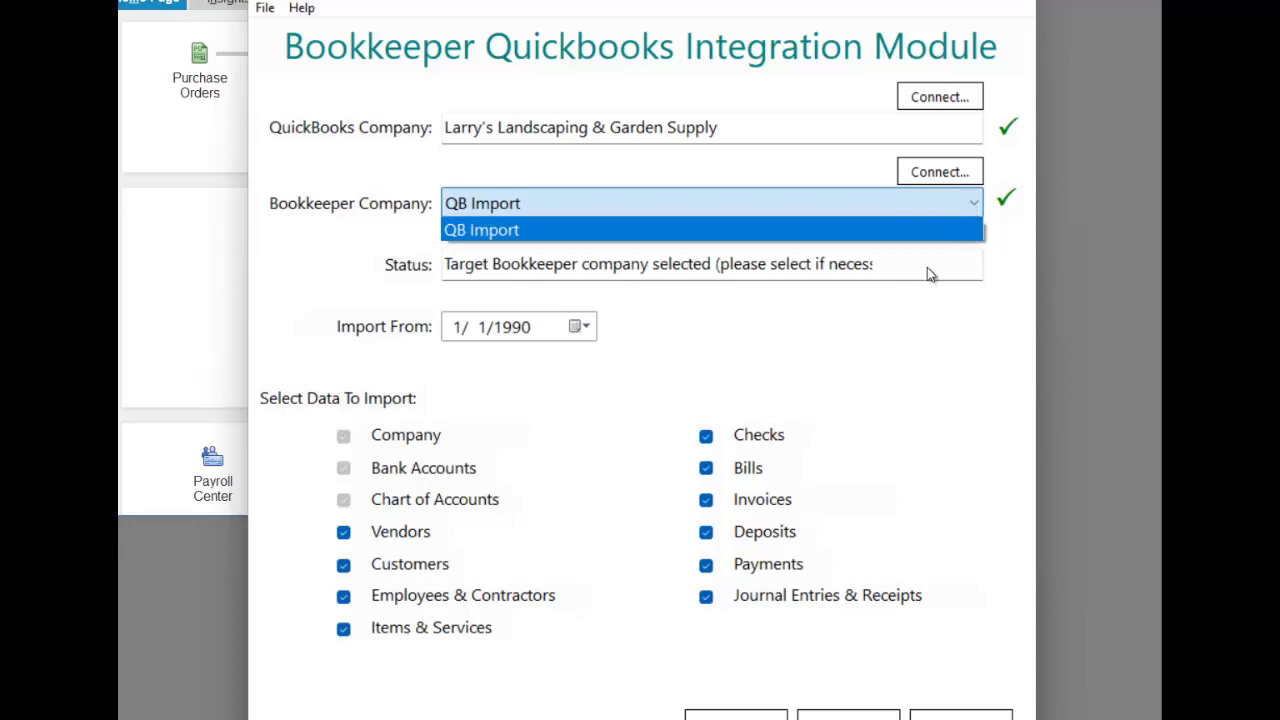
click(972, 204)
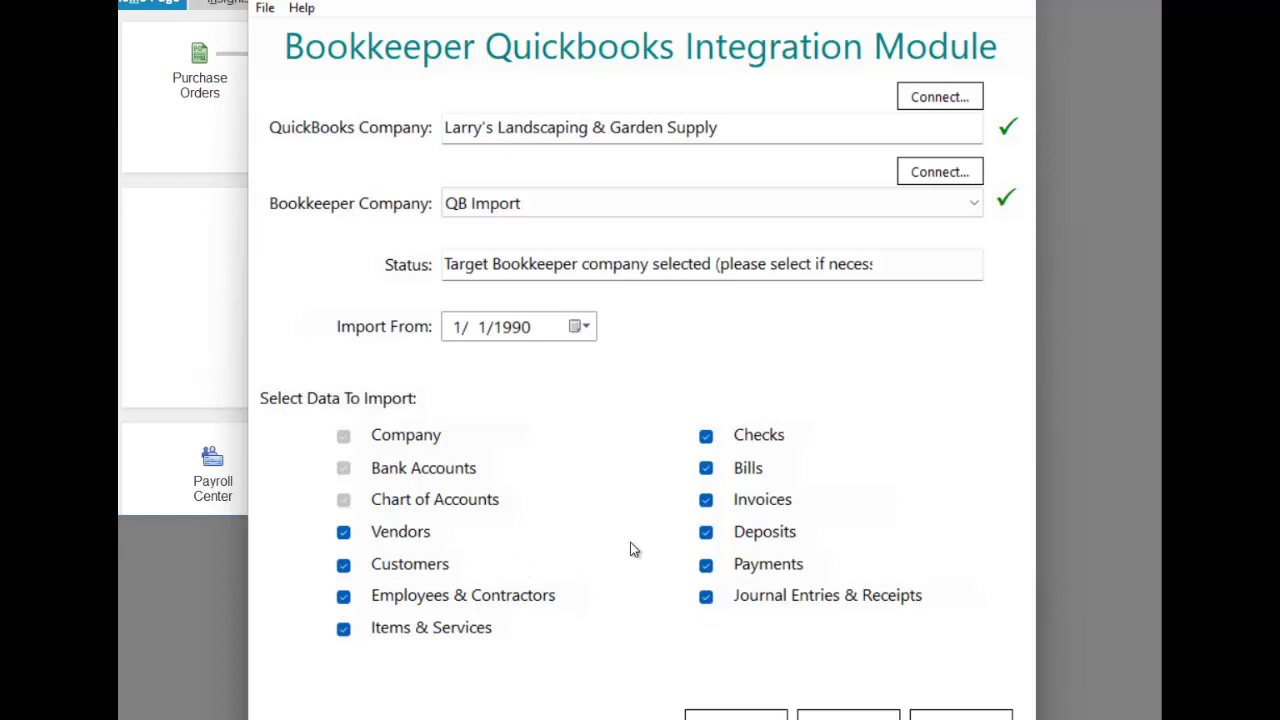
Run the QuickBooks data import into QB Import until all 145 items finish.
click(736, 716)
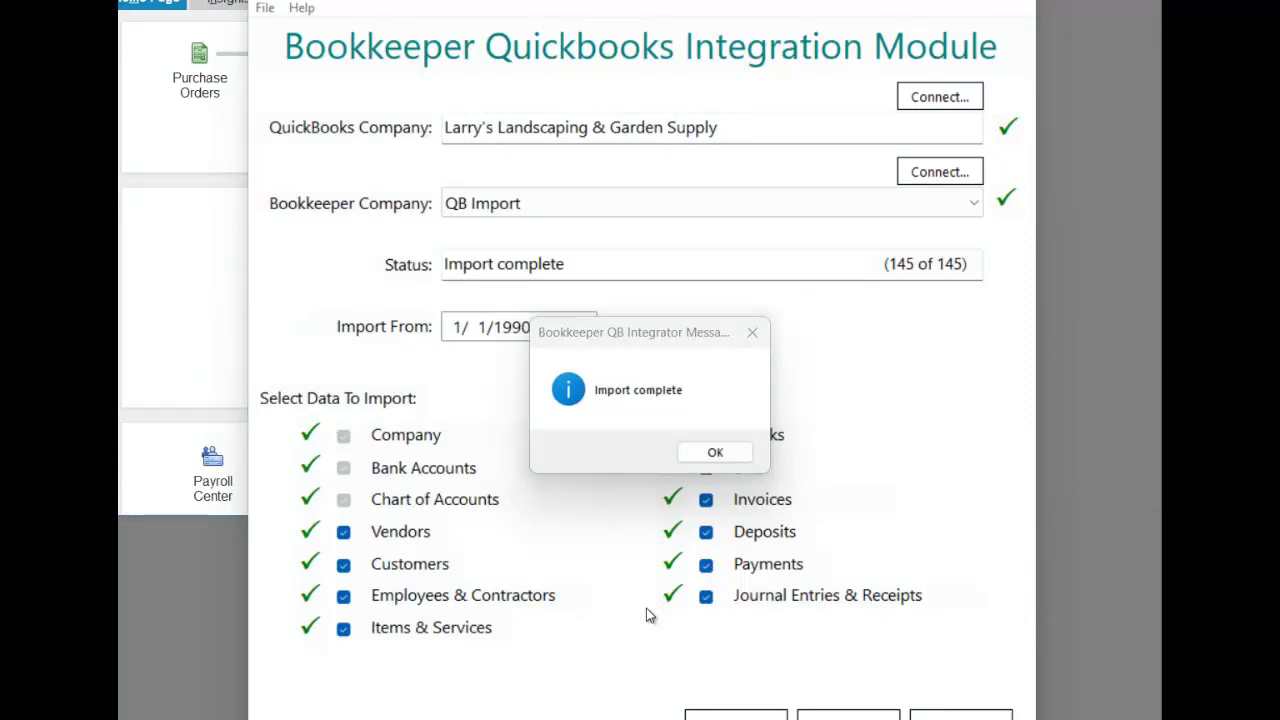
Close the Integration Module and relaunch Bookkeeper as administrator.
click(714, 454)
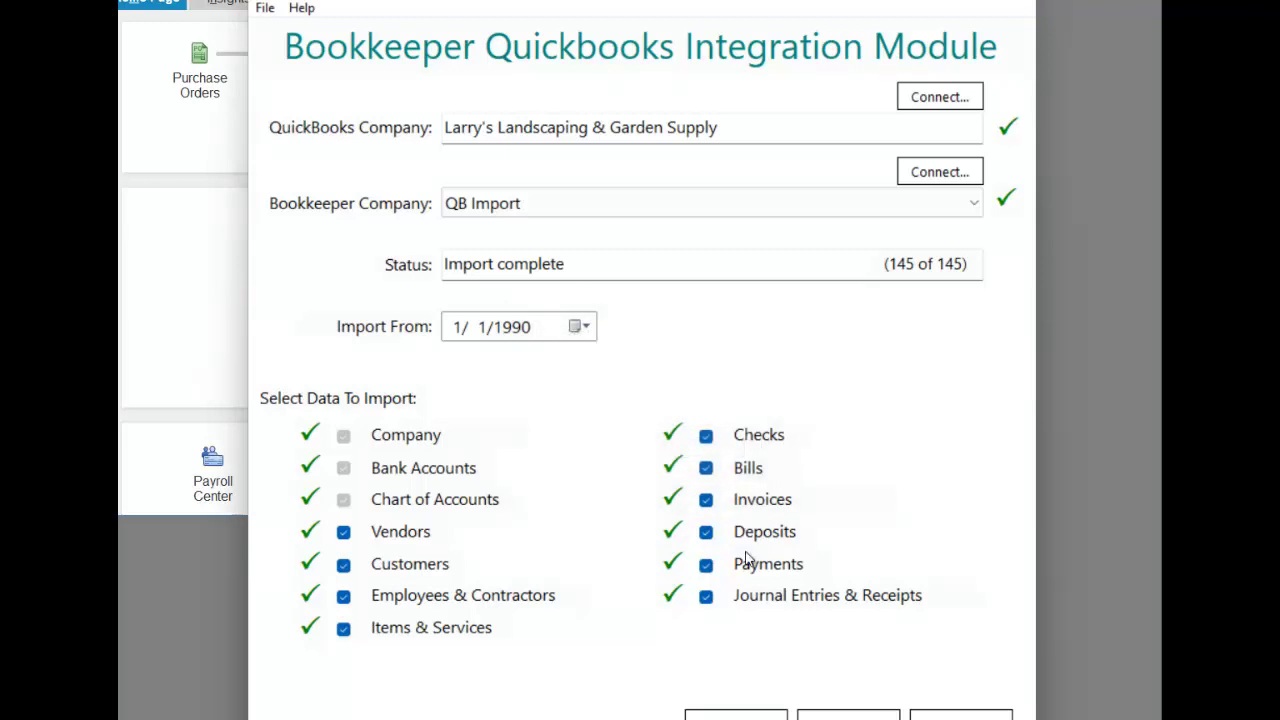
click(845, 714)
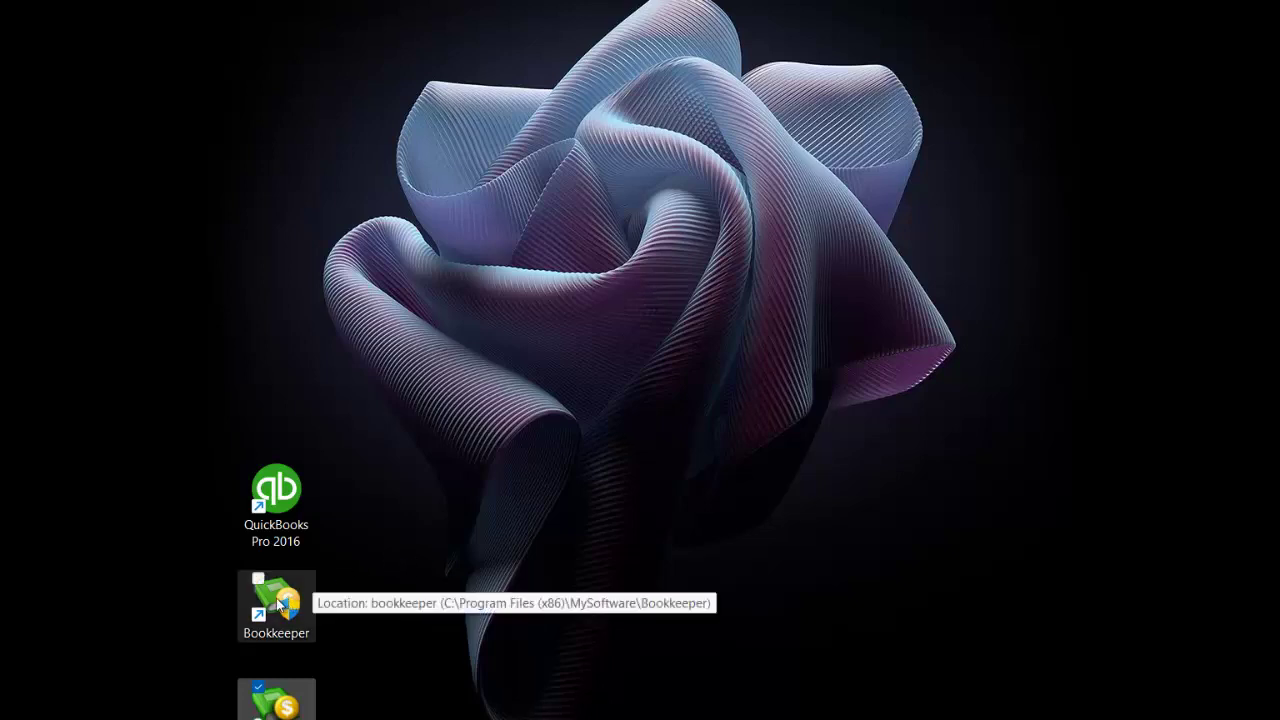
right_click(300, 608)
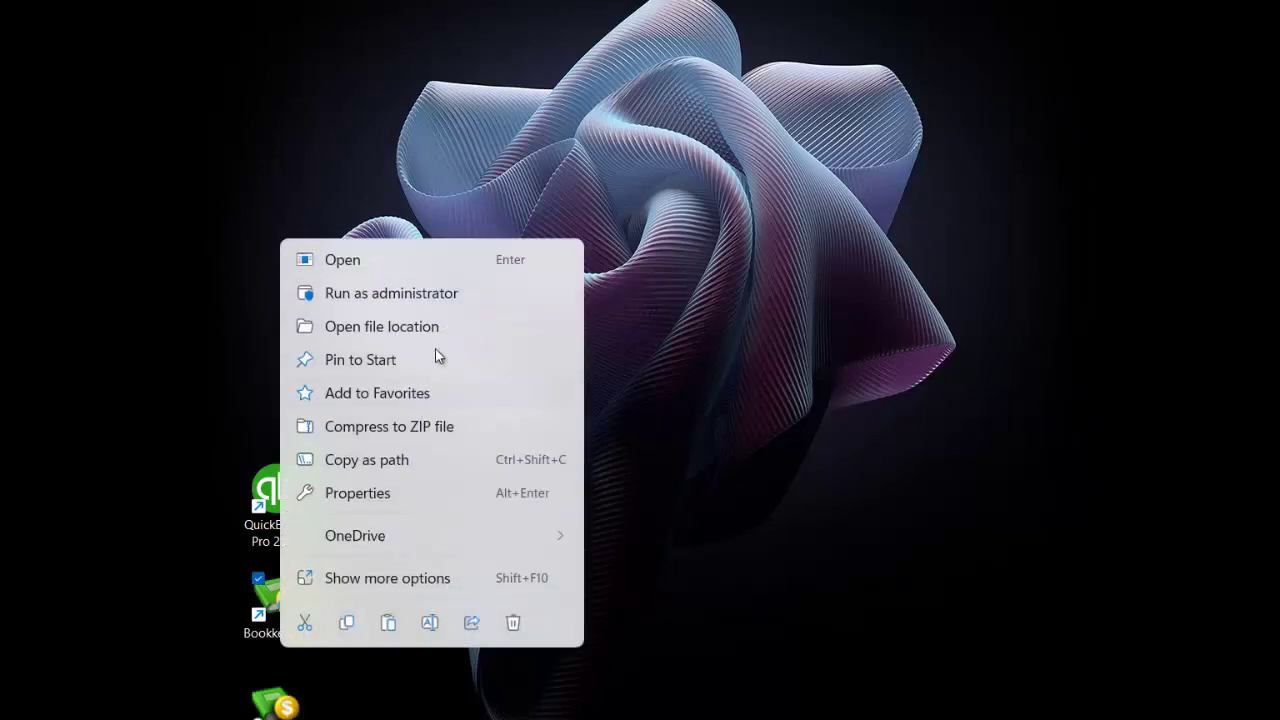
click(409, 295)
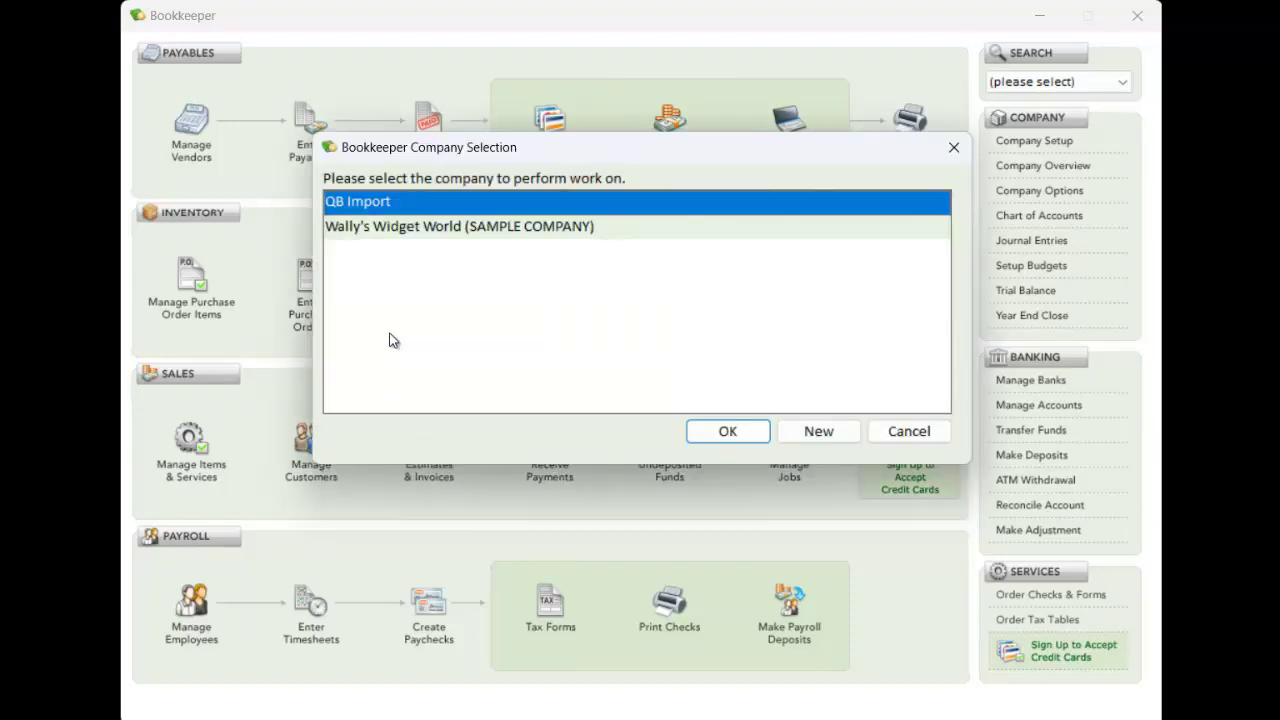
Open the QB Import company and dismiss the Company Overview.
click(728, 431)
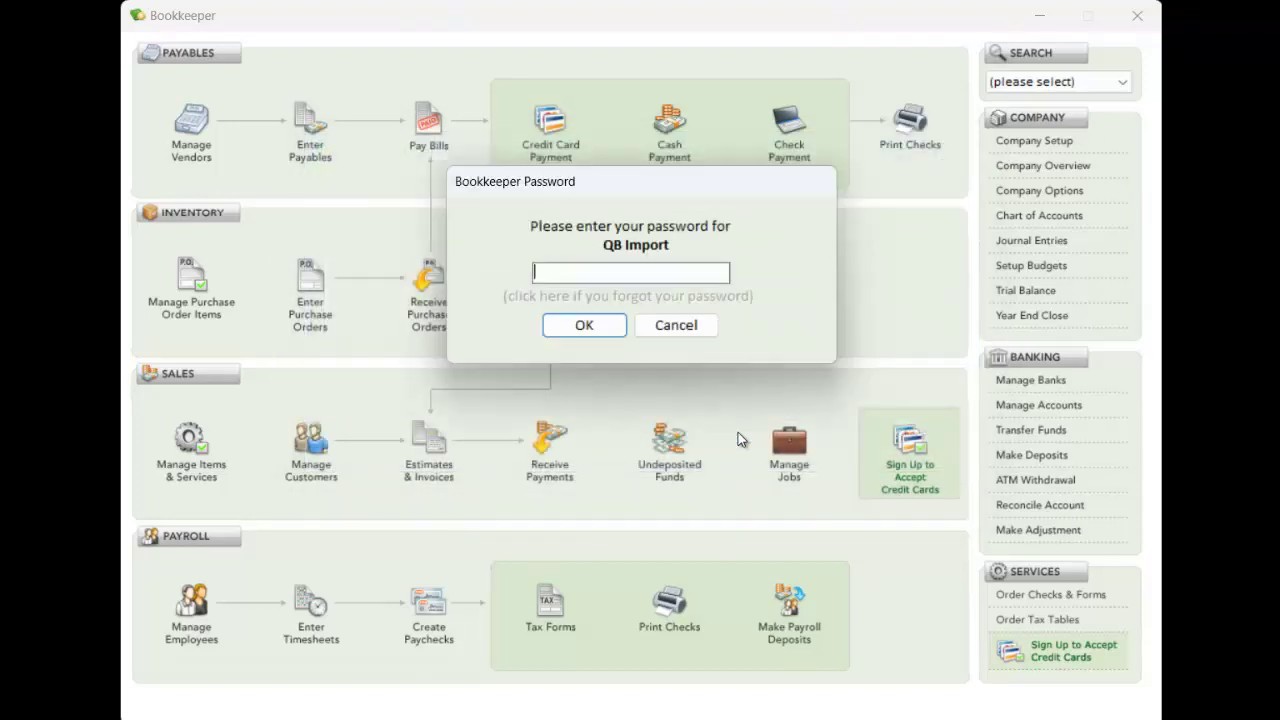
key(Return)
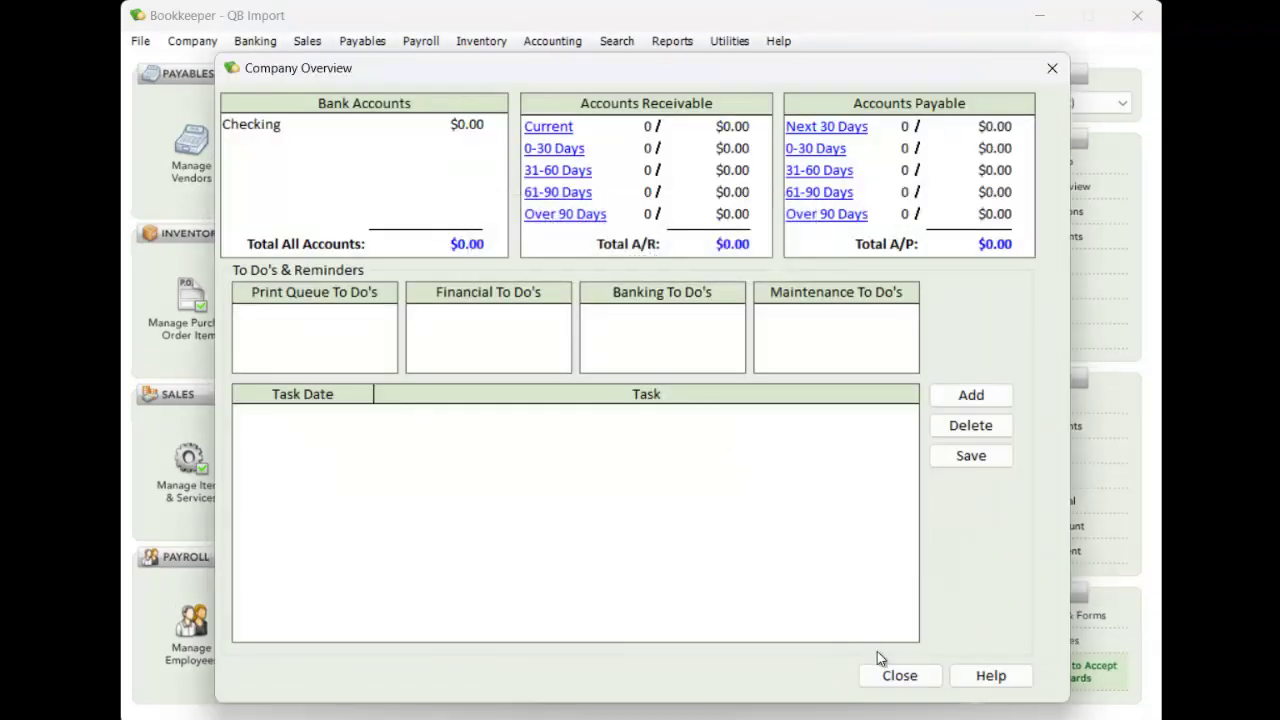
click(899, 675)
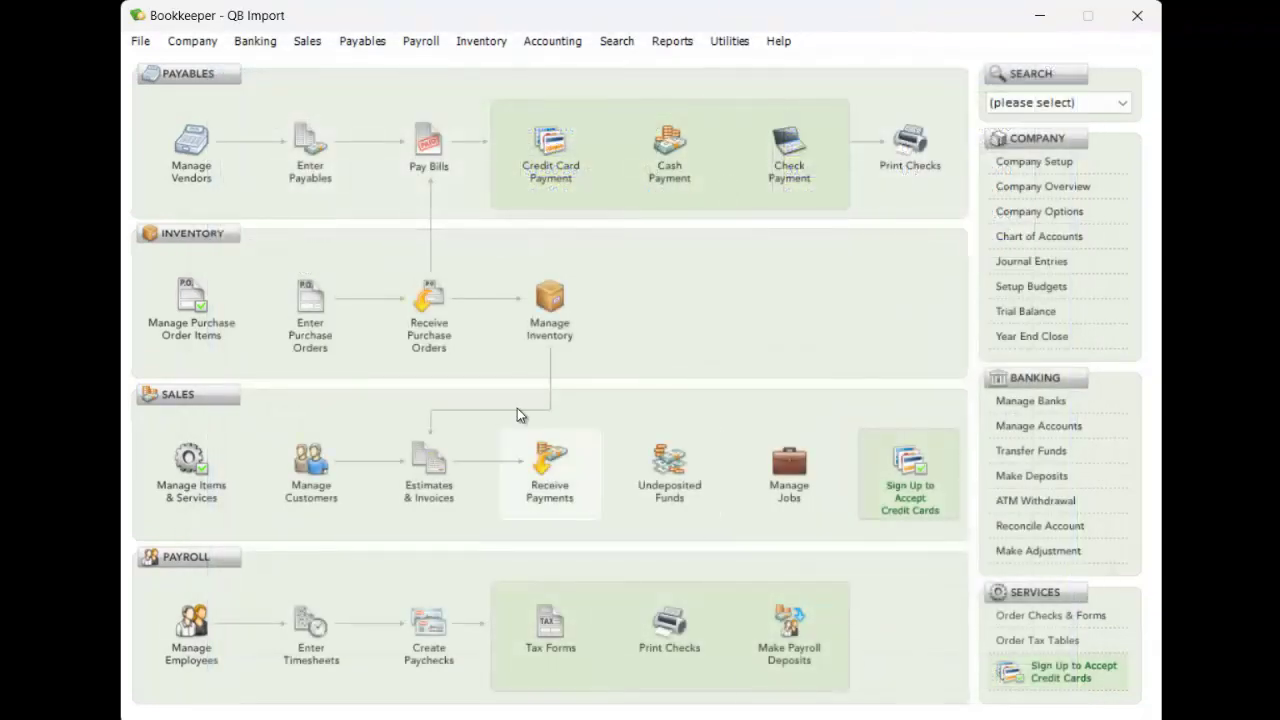
Complete the QuickBooks integration via File > Import > Import Data From QuickBooks.
click(140, 41)
mouse_move(231, 150)
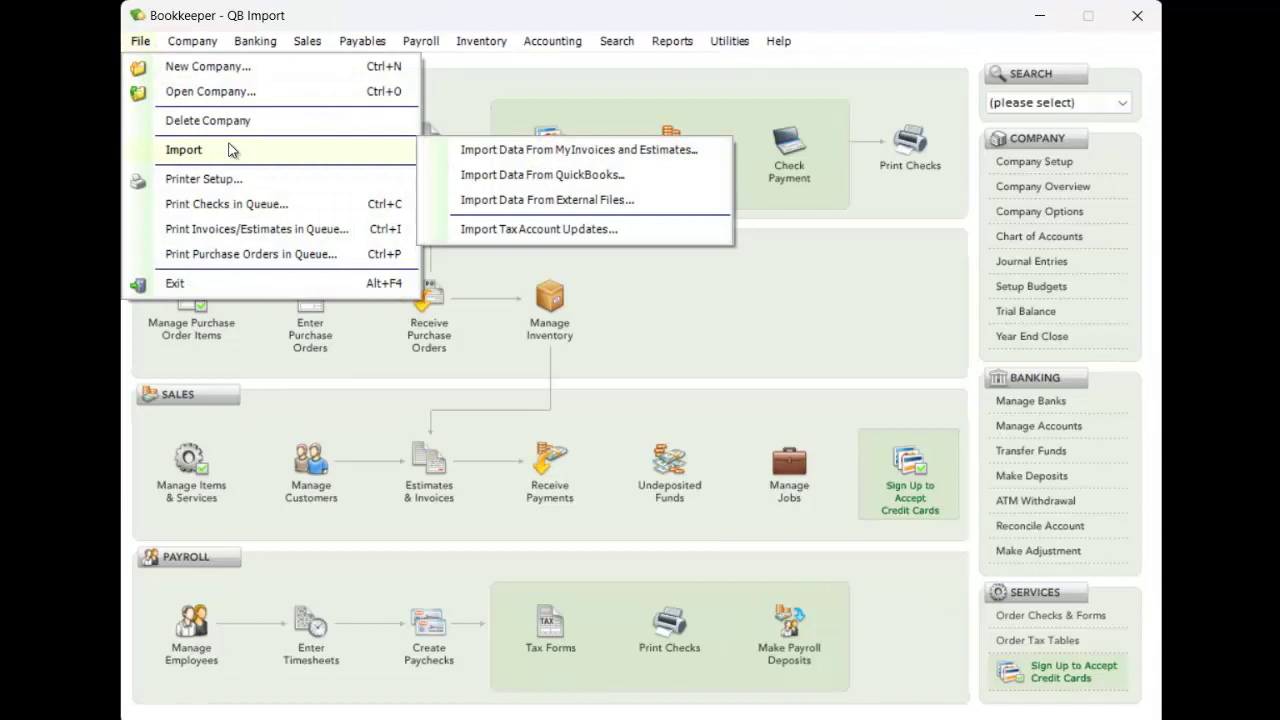
click(488, 175)
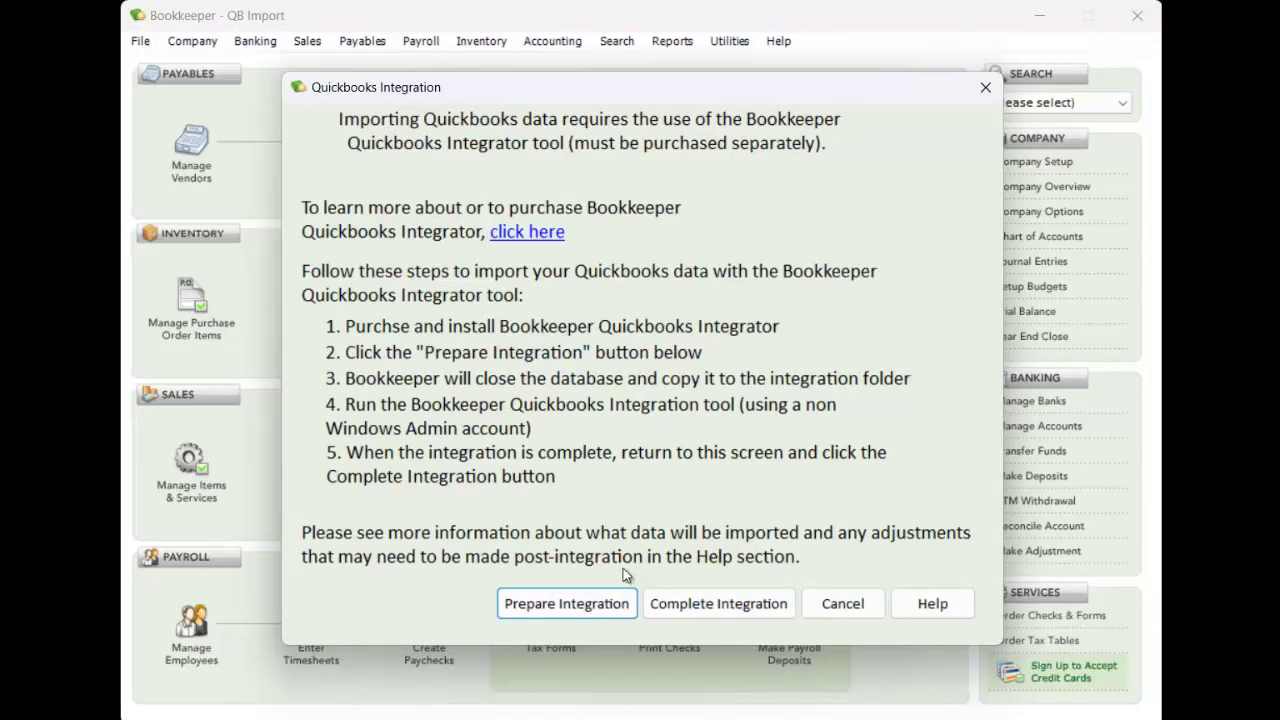
click(700, 604)
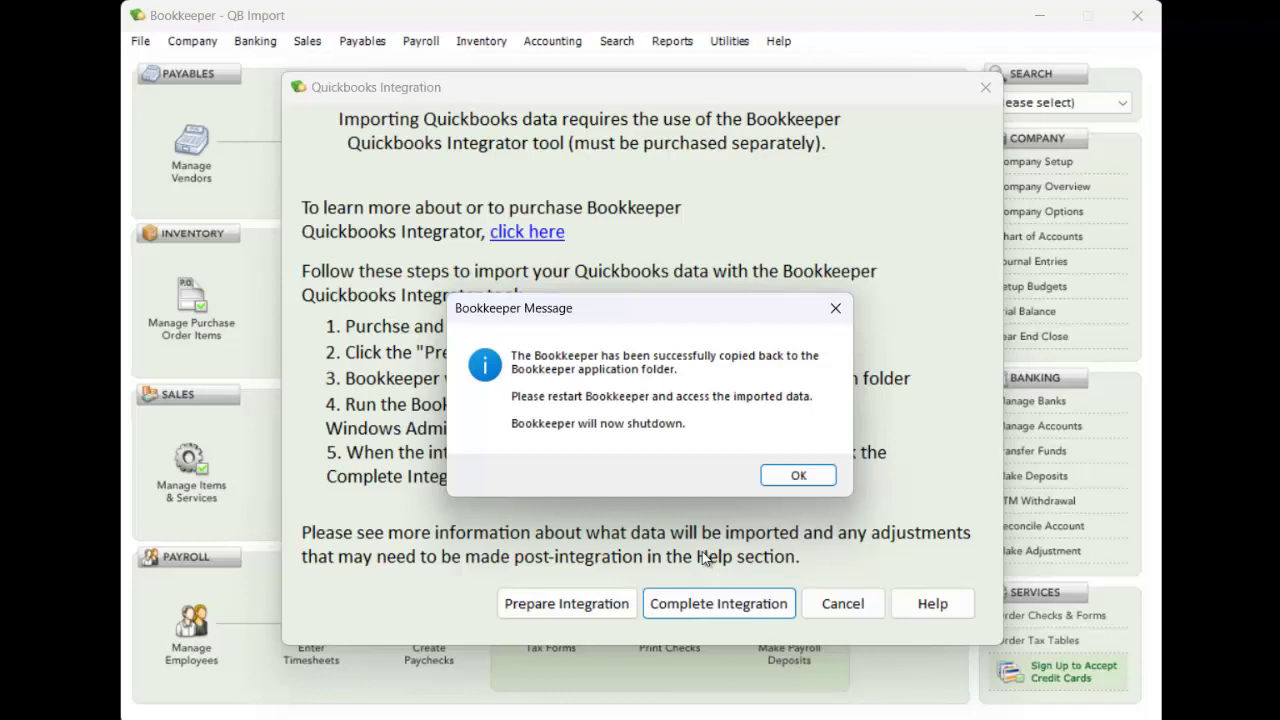
click(792, 481)
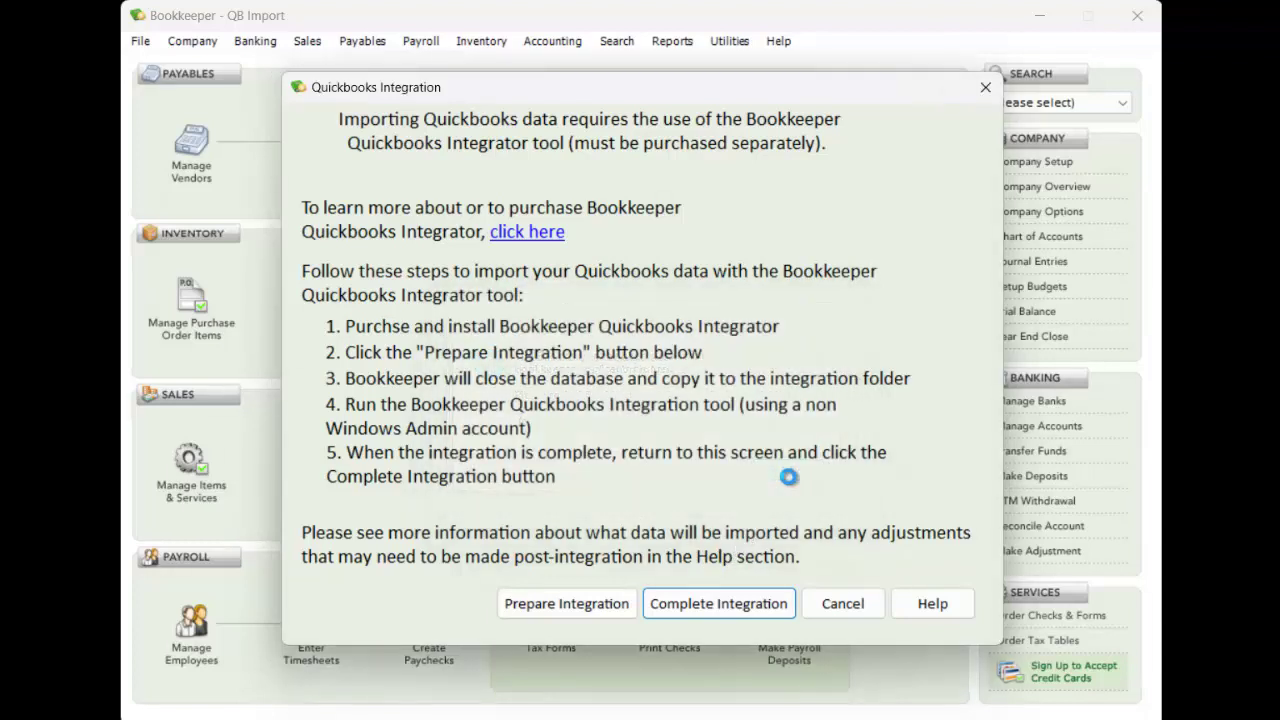
Relaunch Bookkeeper with administrator rights from its shortcut.
click(276, 603)
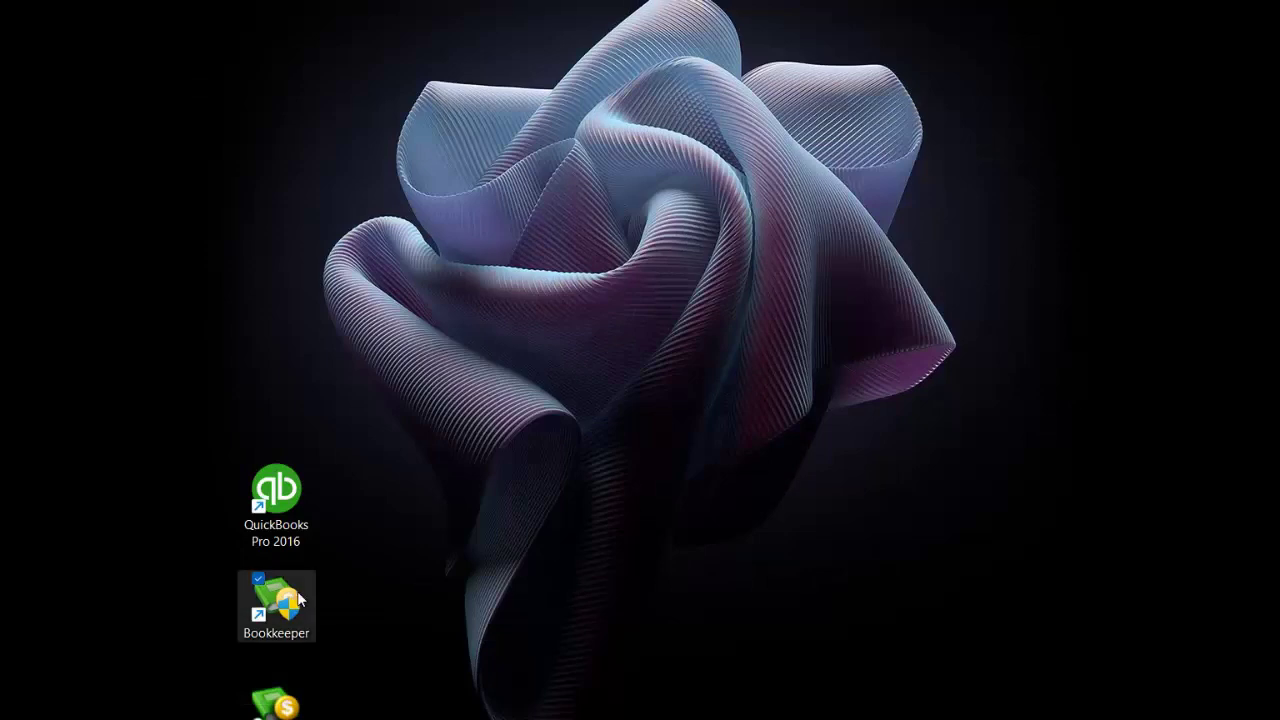
right_click(290, 603)
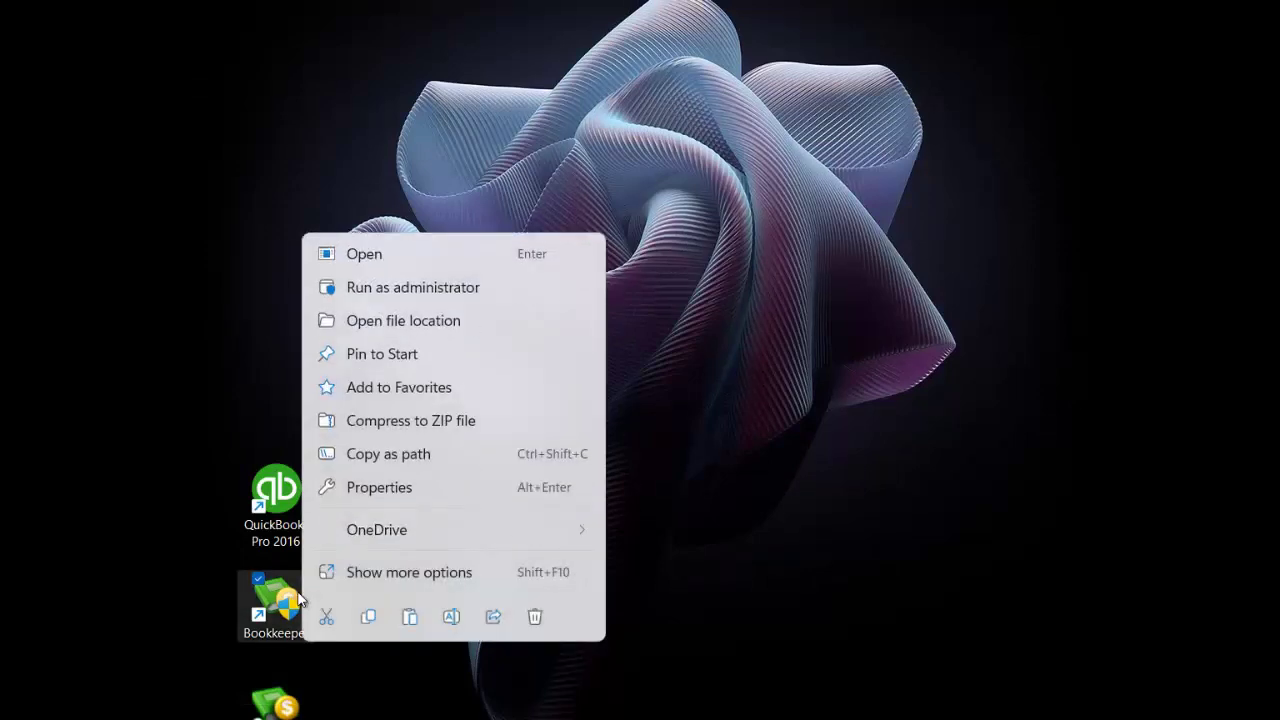
click(425, 288)
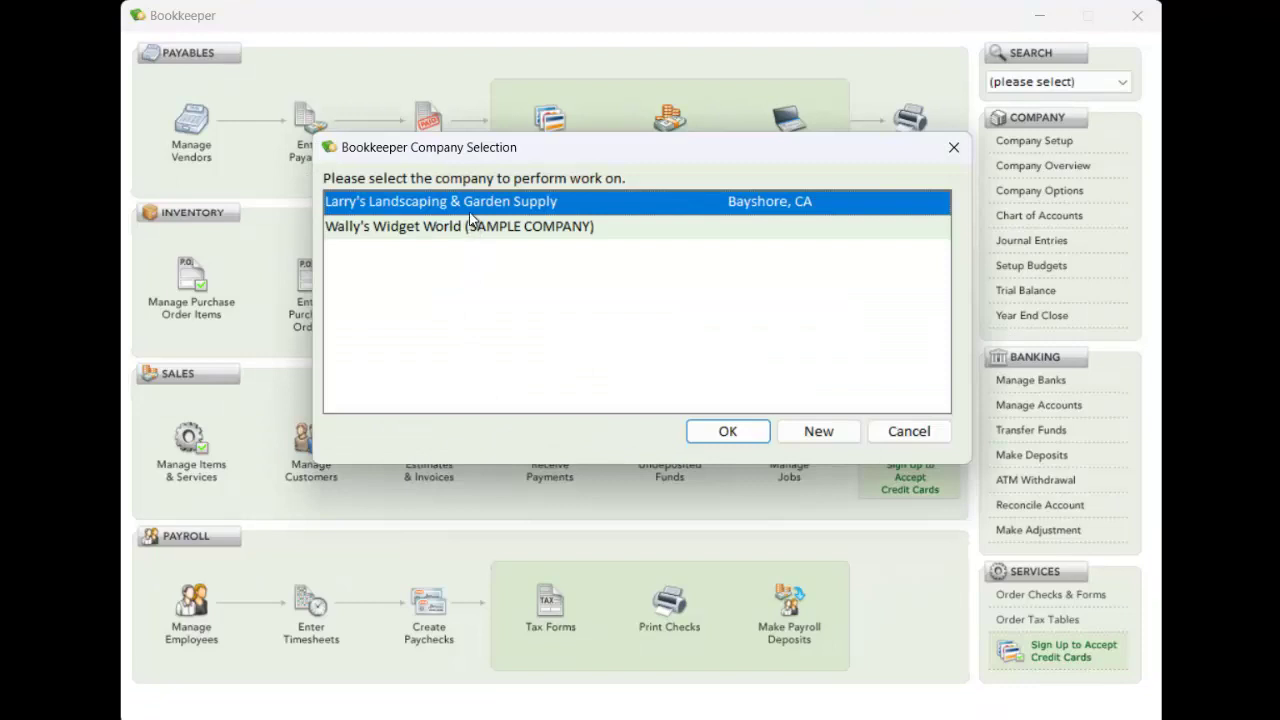
Open Larry's Landscaping & Garden Supply with the company password, showing $105,462.75 in bank accounts.
double_click(468, 204)
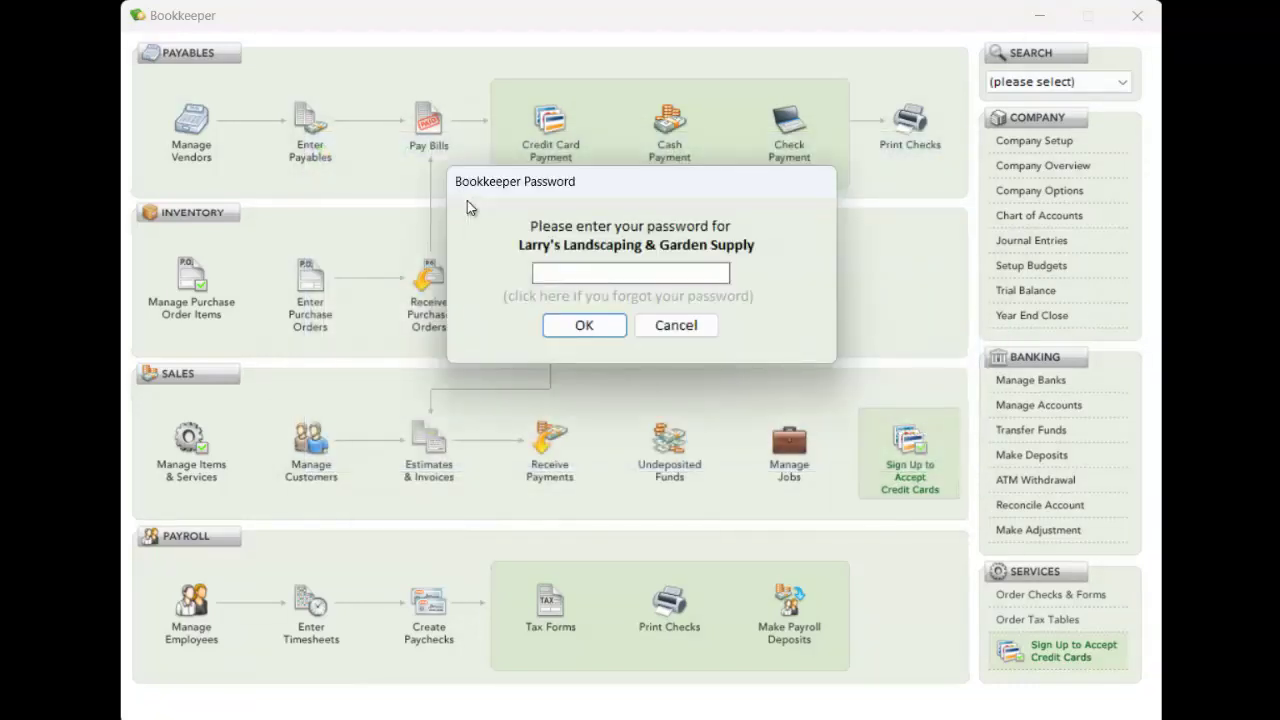
text(p)
click(586, 328)
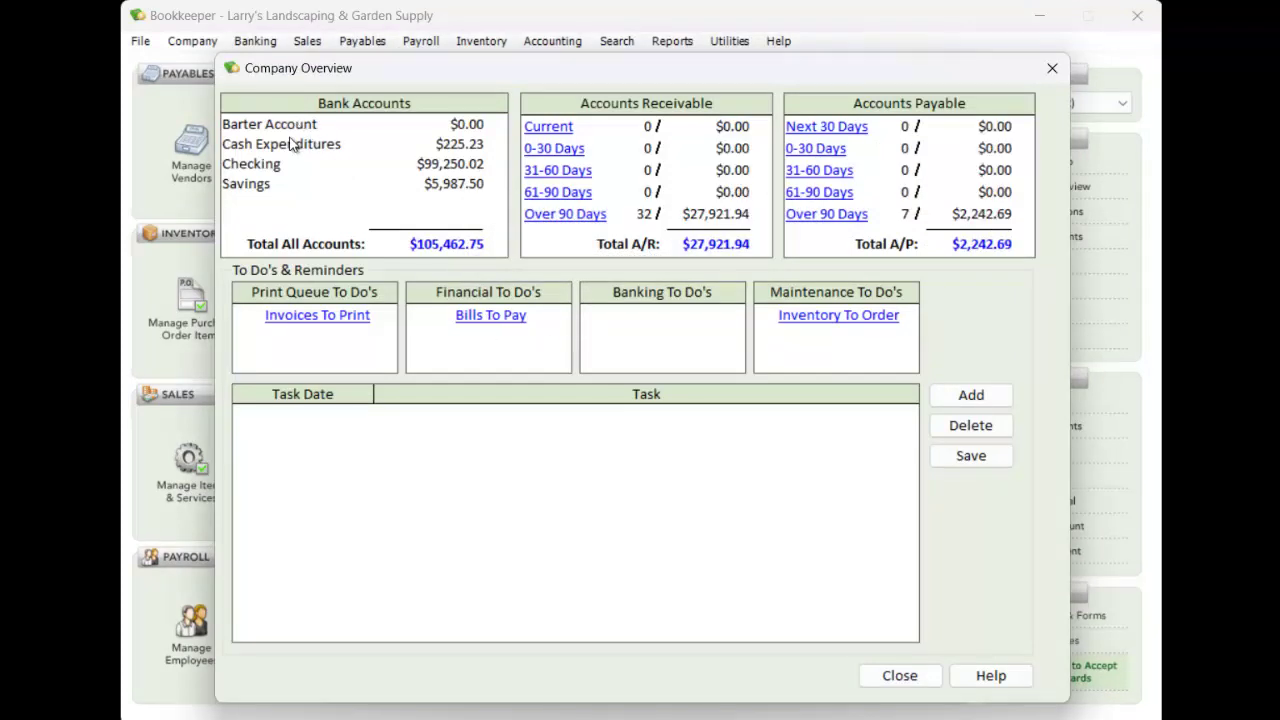
Dismiss the Company Overview, then check and close the imported customer and vendor lists.
click(894, 677)
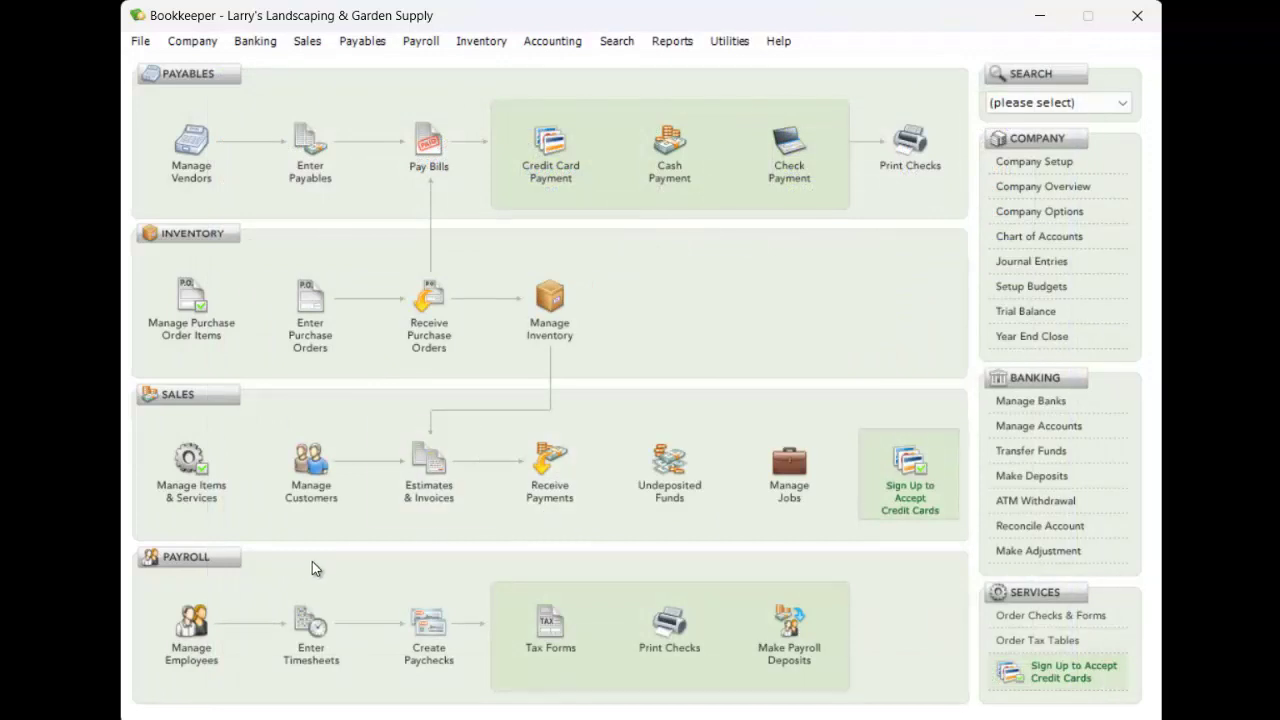
click(318, 484)
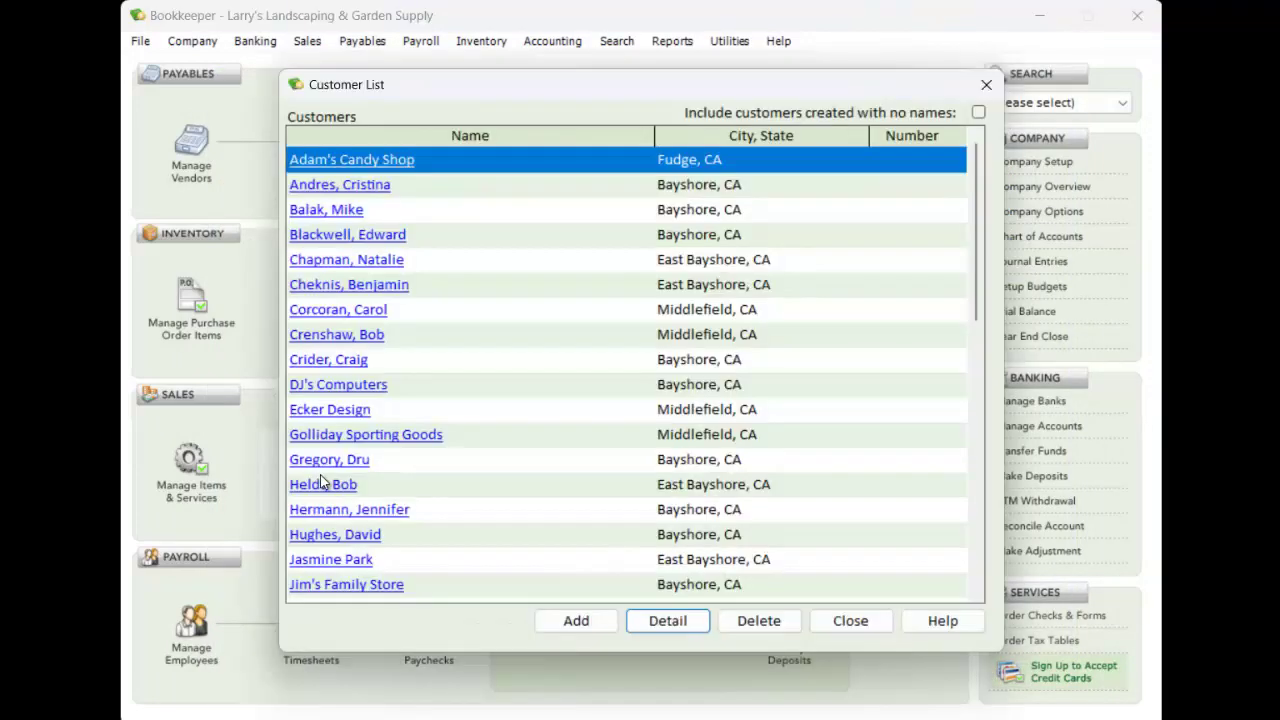
click(845, 624)
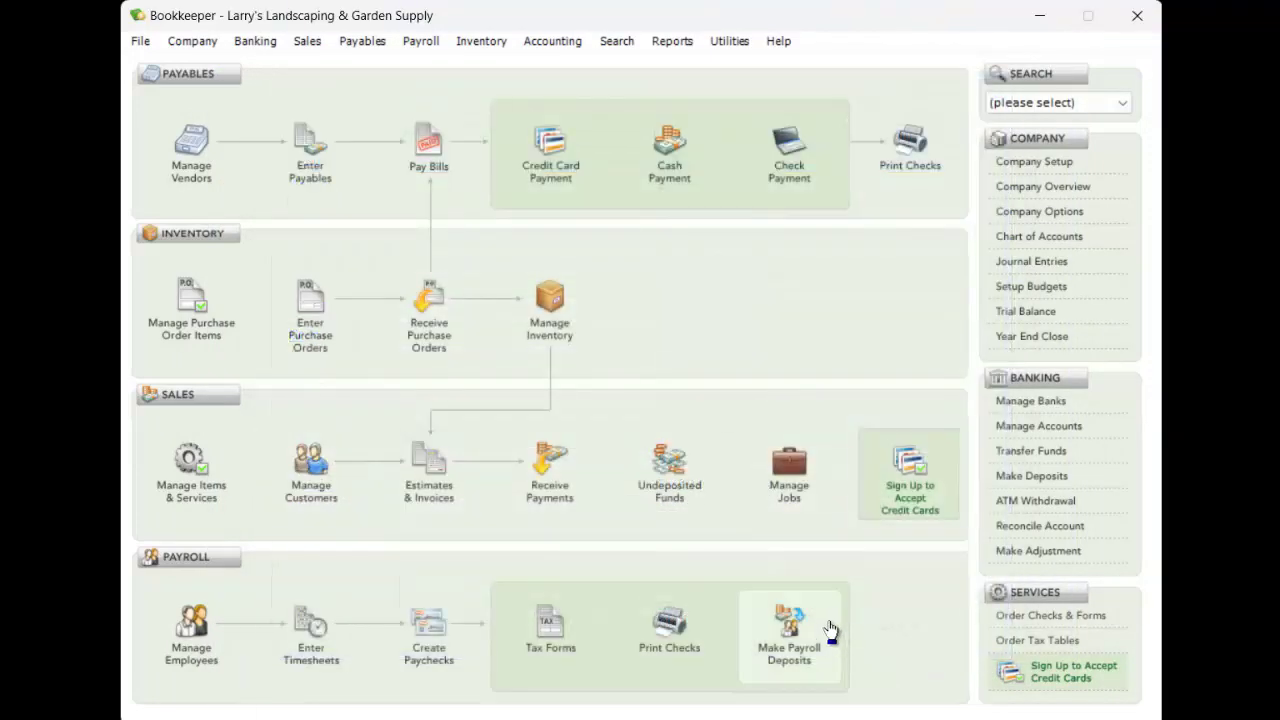
click(192, 143)
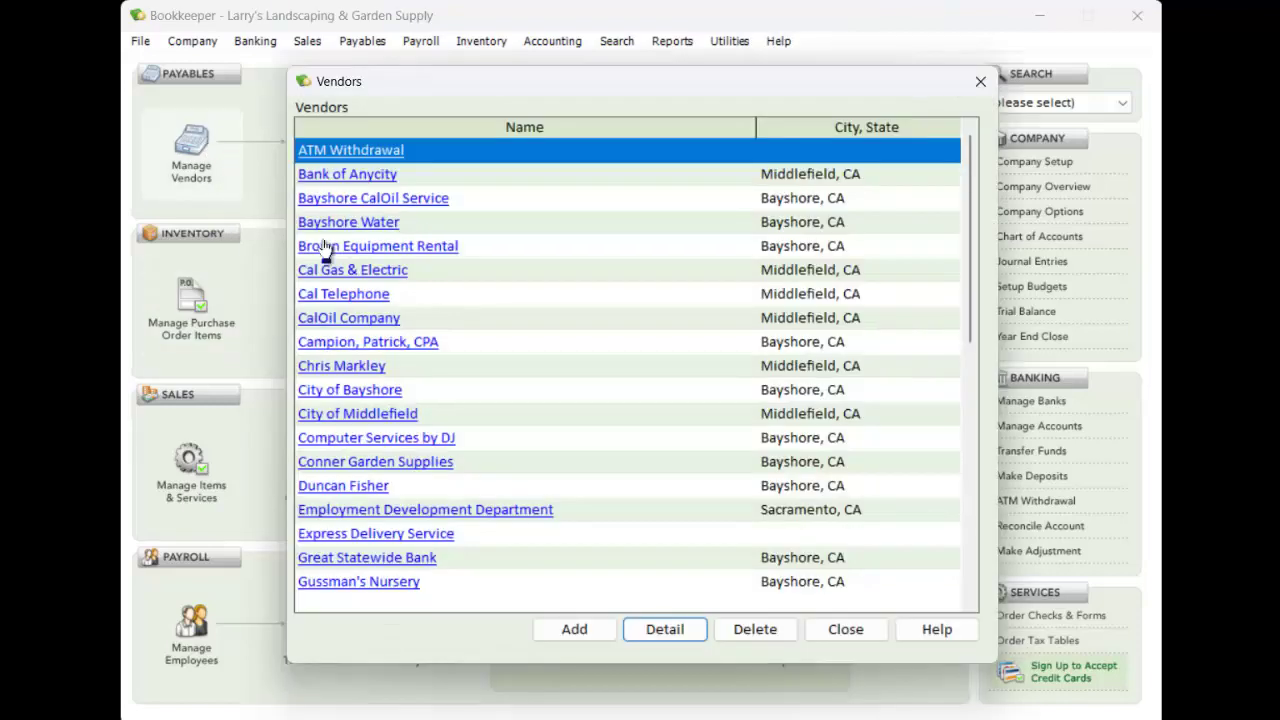
click(845, 630)
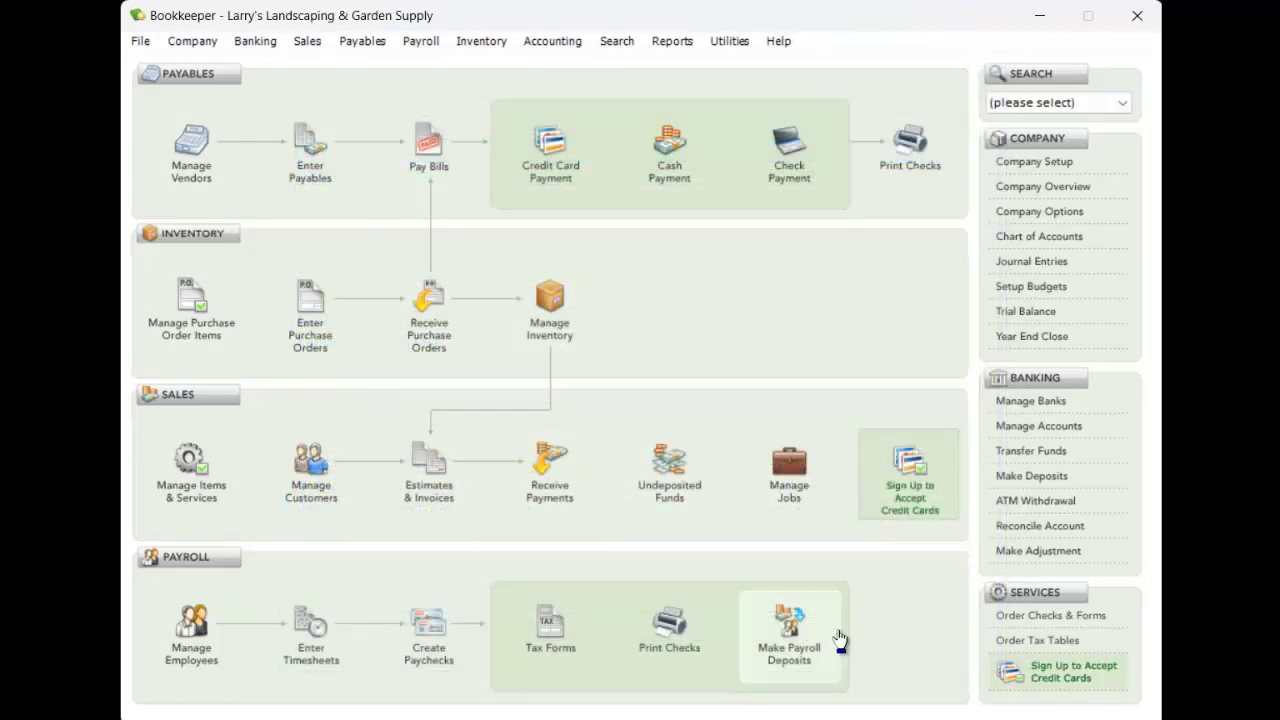